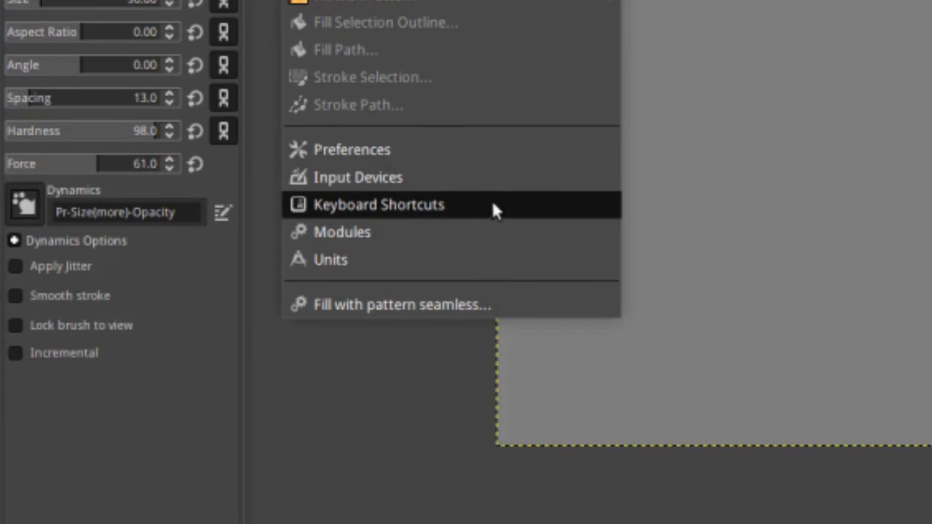
# Step: Search the keyboard shortcuts for "path" and check the shortcut of the Stroke Path action that reuses the last values
pyautogui.click(493, 207)
pyautogui.click(354, 62)
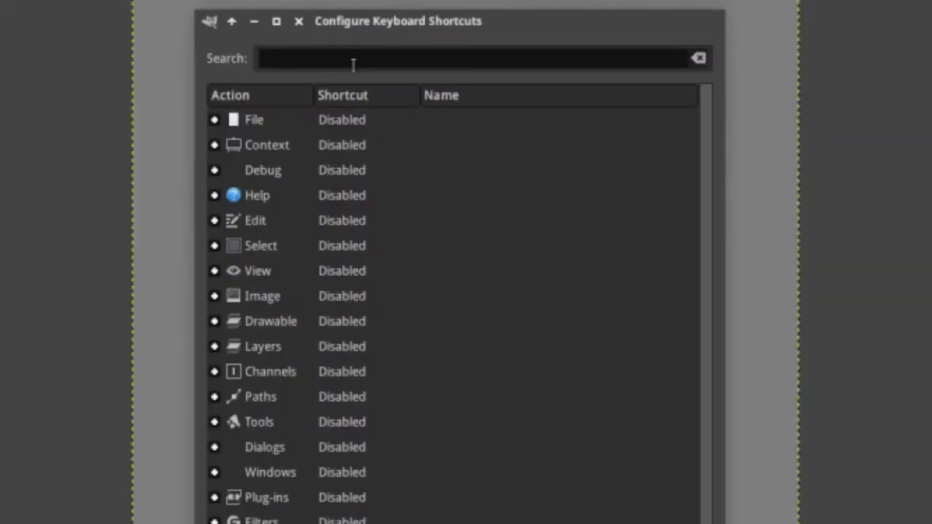
pyautogui.write('path')
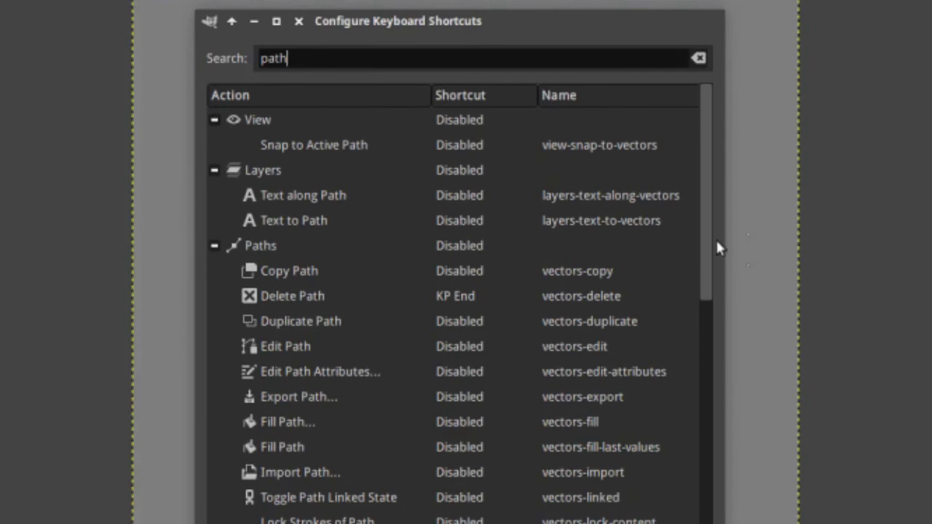
pyautogui.moveTo(717, 243); pyautogui.dragTo(708, 517)
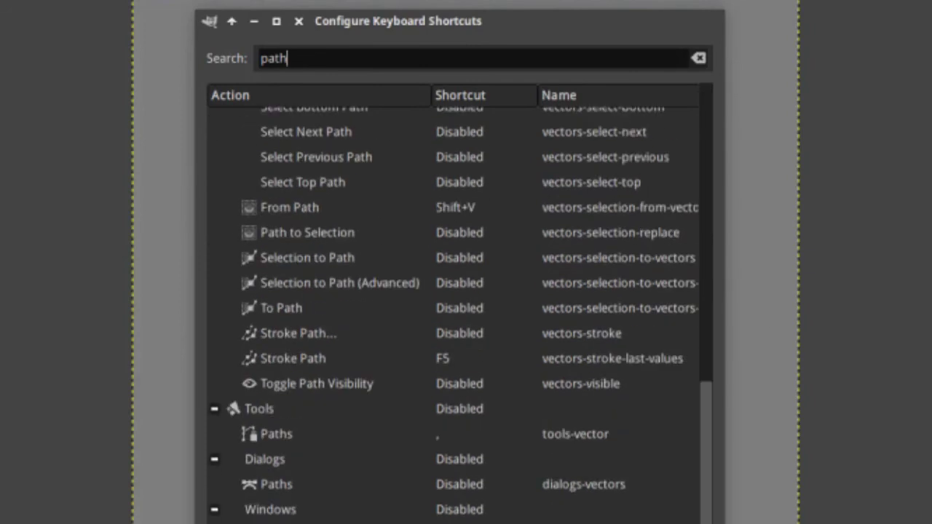
pyautogui.click(584, 359)
pyautogui.press('Escape')
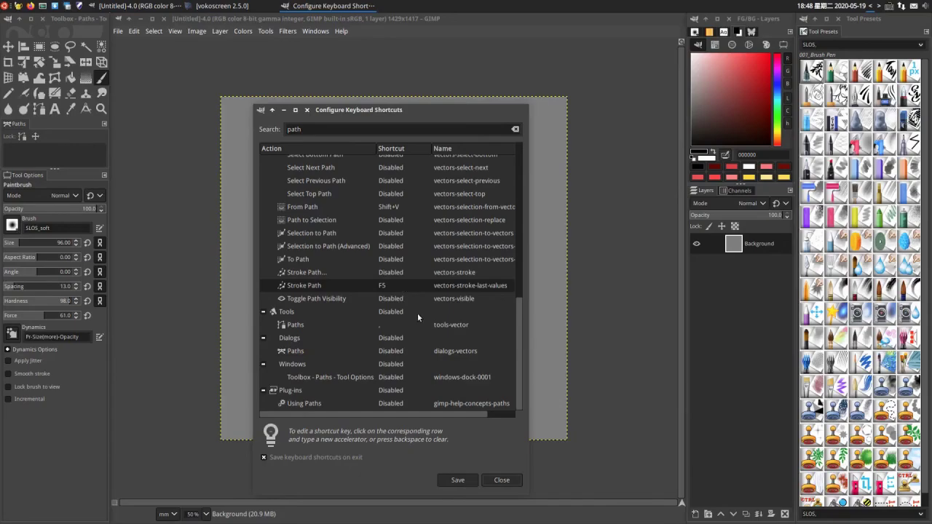
pyautogui.click(502, 481)
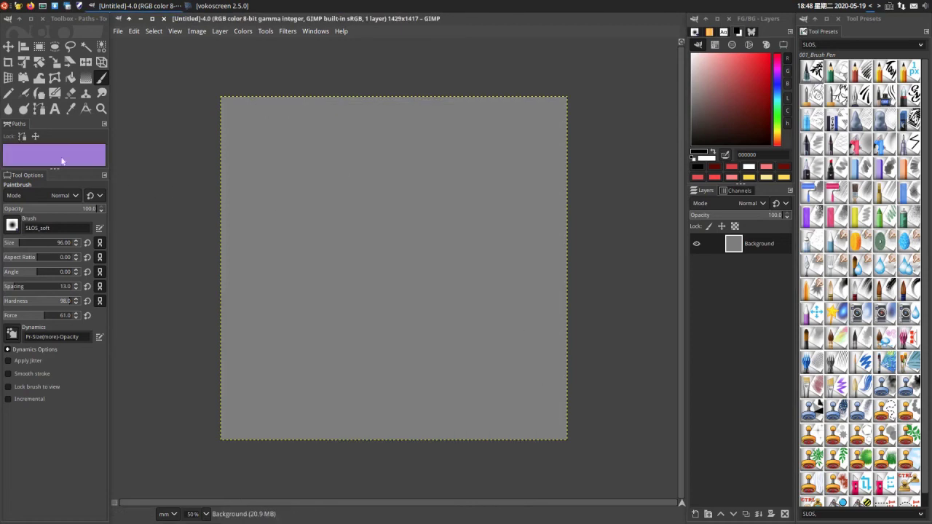
# Step: Import the straight-line path from file, show it, and move it to the canvas's upper edge so it spans the full width
pyautogui.rightClick(58, 152)
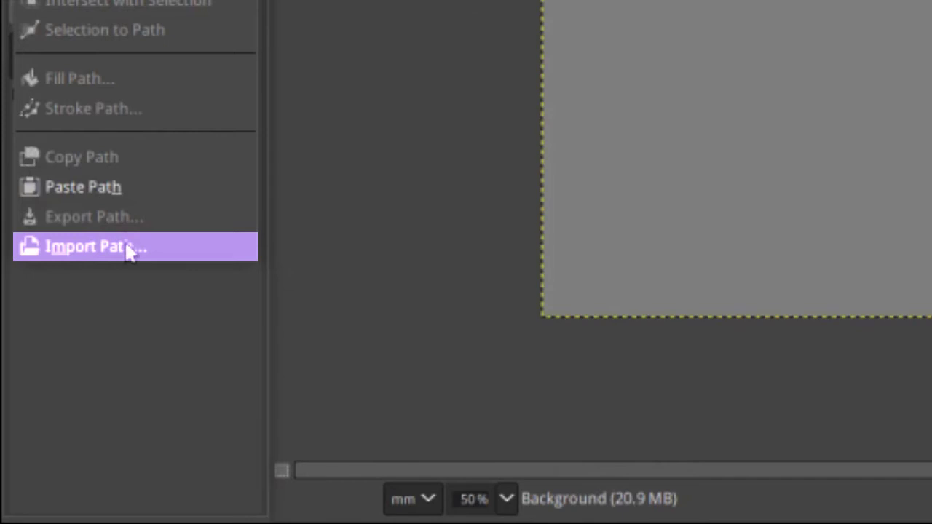
pyautogui.click(127, 248)
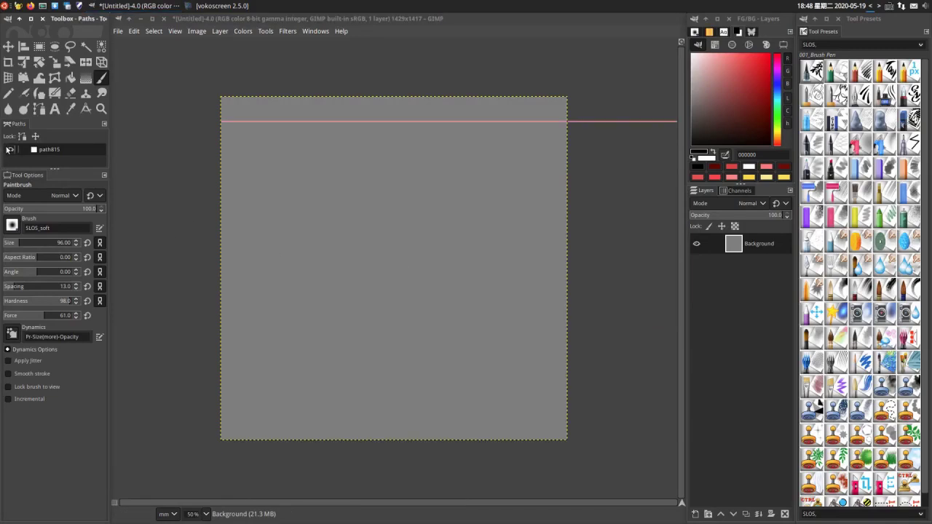
pyautogui.click(8, 46)
pyautogui.click(51, 196)
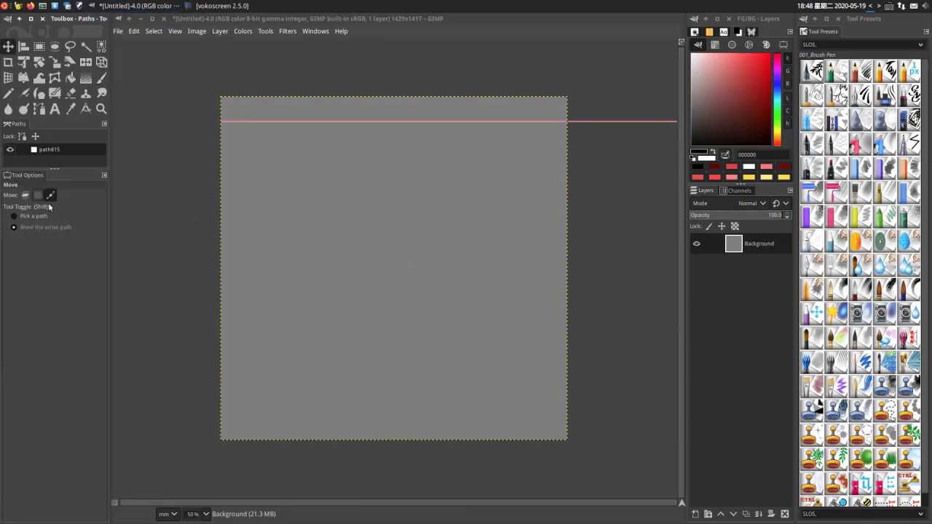
pyautogui.moveTo(289, 183); pyautogui.dragTo(346, 154)
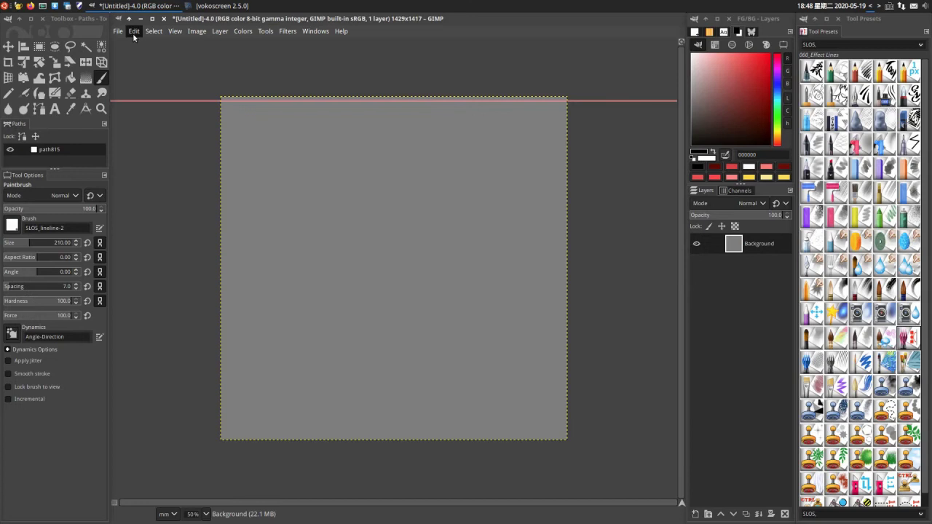
# Step: Stroke the line path with the Paintbrush using the SLOS_lineline-2 brush and emulated brush dynamics
pyautogui.click(133, 32)
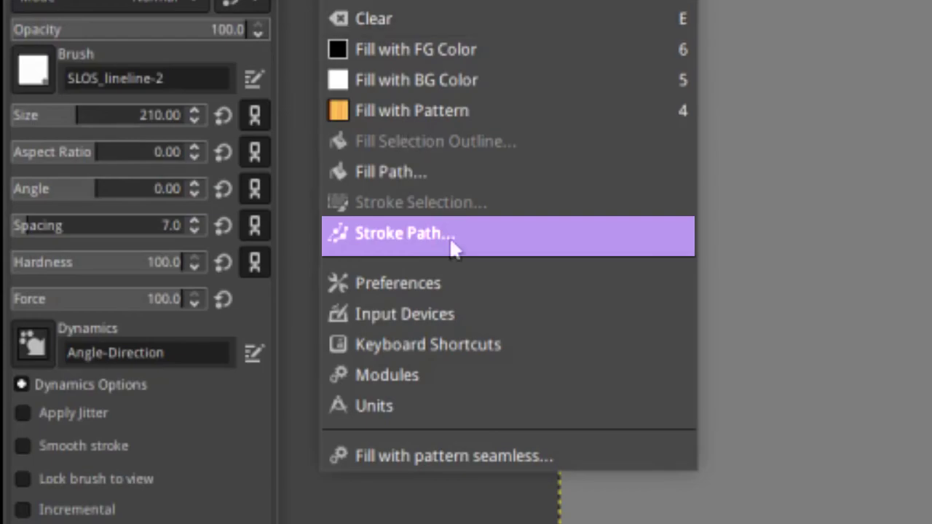
pyautogui.click(405, 247)
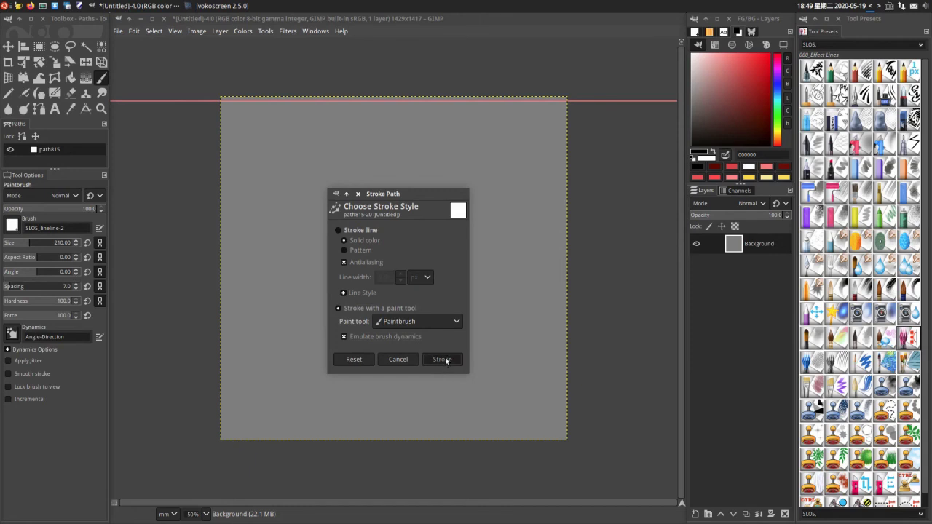
pyautogui.click(442, 359)
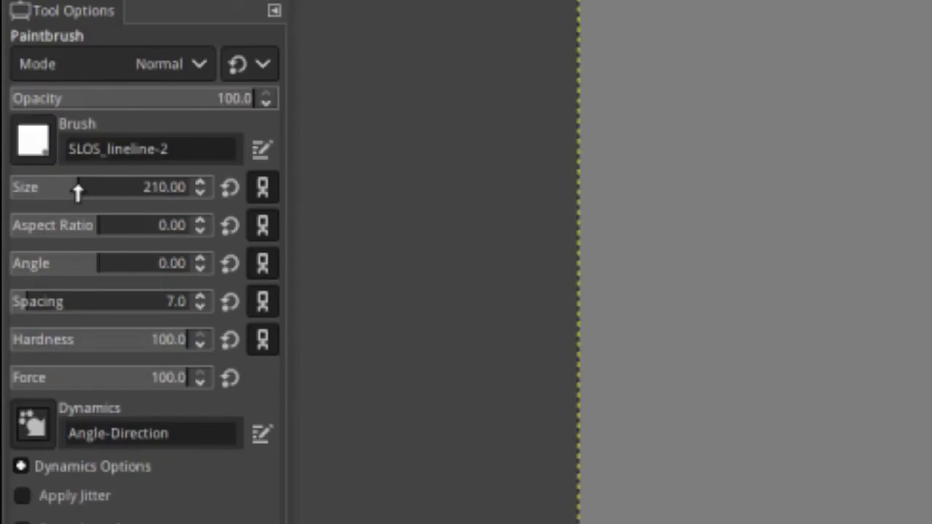
# Step: Stroke the path repeatedly at larger brush settings, raising the size to 445 and the spacing to 12
pyautogui.scroll(-2, 30, 244)
pyautogui.scroll(7, 30, 244)
pyautogui.moveTo(147, 194); pyautogui.dragTo(164, 197)
pyautogui.scroll(3, 29, 306)
pyautogui.scroll(-1, 43, 303)
pyautogui.moveTo(104, 198); pyautogui.dragTo(121, 197)
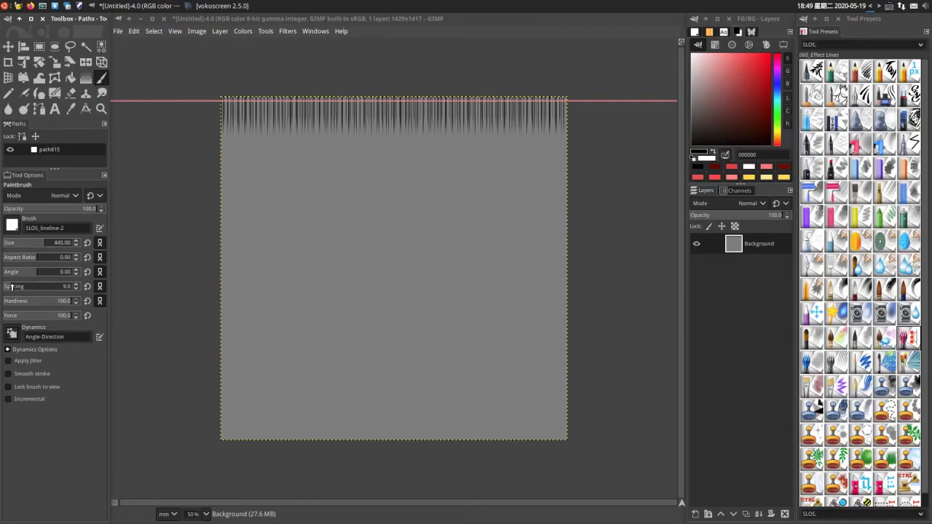
pyautogui.scroll(2, 13, 288)
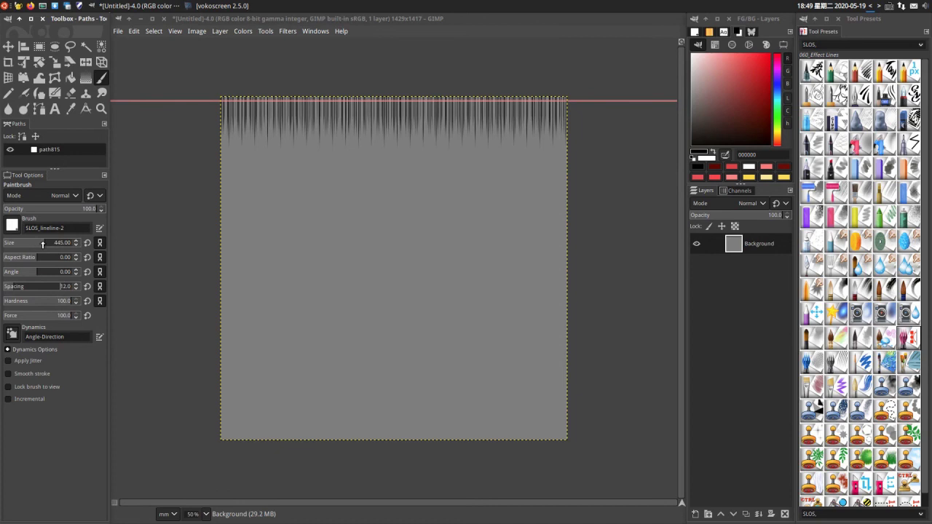
# Step: Lengthen the line fringe by re-stroking the path with the brush size raised to 752 and the spacing to 22
pyautogui.moveTo(42, 248); pyautogui.dragTo(50, 245)
pyautogui.scroll(-2, 13, 287)
pyautogui.moveTo(50, 245); pyautogui.dragTo(56, 246)
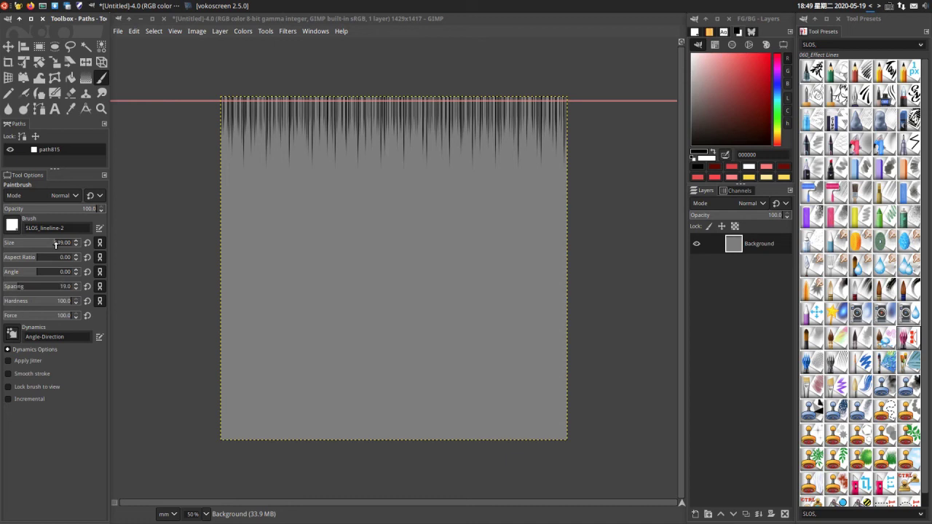
pyautogui.moveTo(57, 245); pyautogui.dragTo(58, 245)
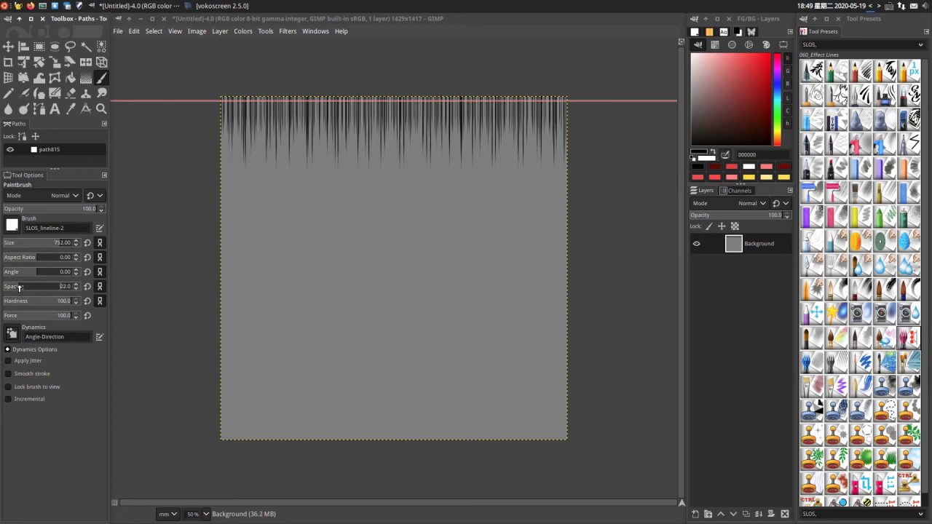
# Step: Fill in the line fringe with further path strokes at varied settings, finishing at brush size 562 and spacing 18
pyautogui.moveTo(19, 287); pyautogui.dragTo(58, 289)
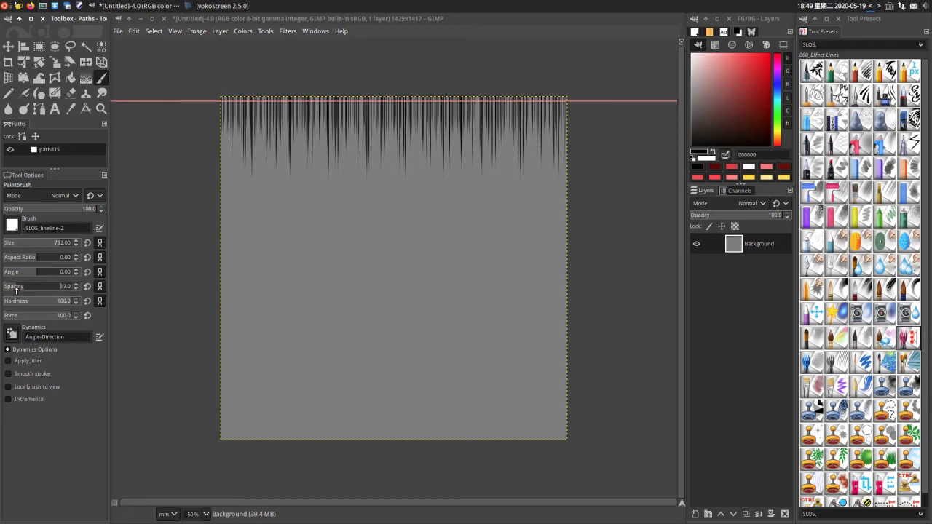
pyautogui.hotkey('ctrl', 'shift', 's')
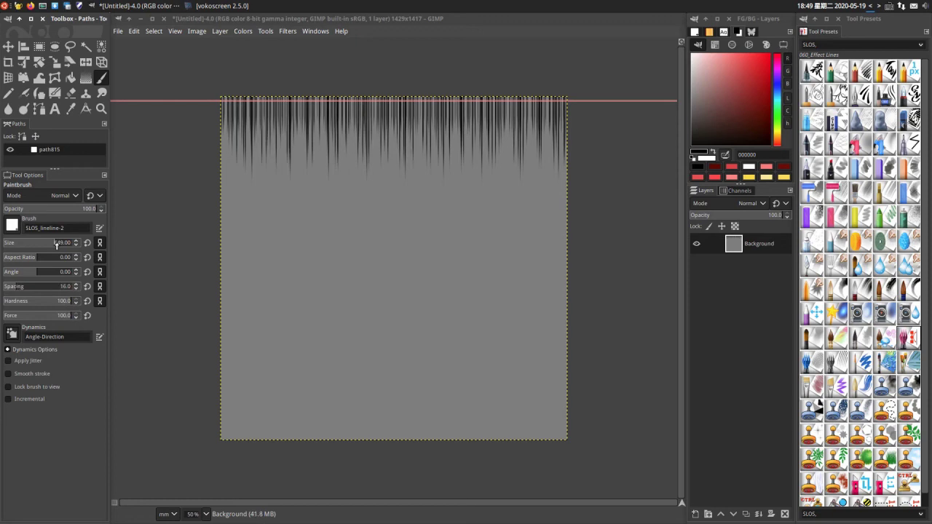
pyautogui.scroll(-3, 54, 247)
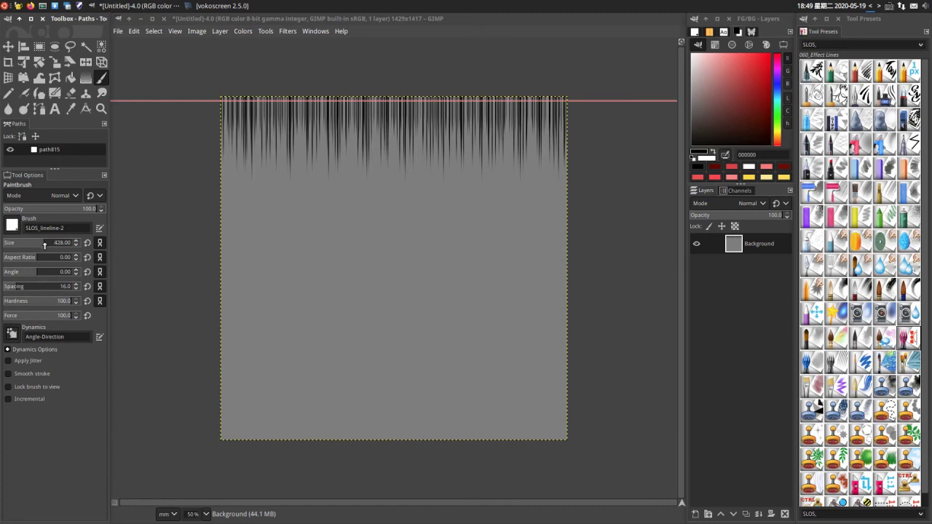
pyautogui.moveTo(46, 246); pyautogui.dragTo(51, 245)
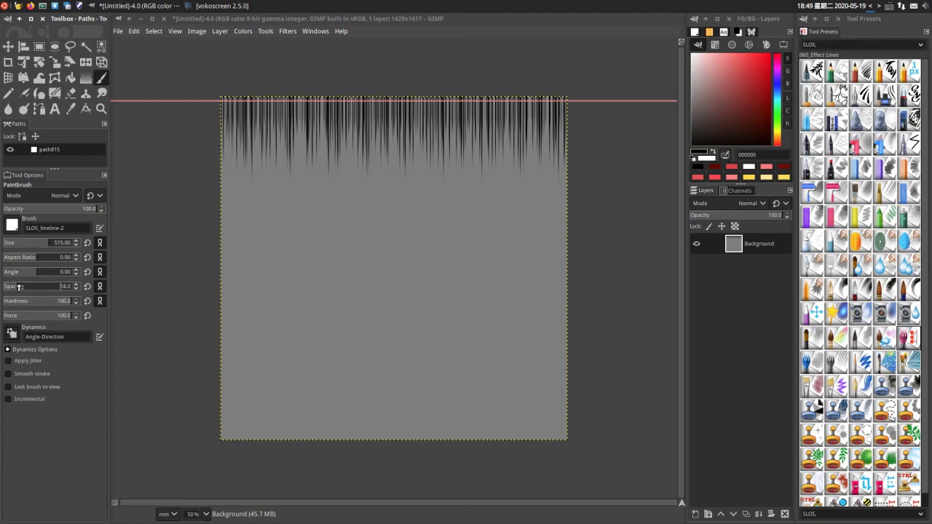
pyautogui.moveTo(49, 246); pyautogui.dragTo(52, 245)
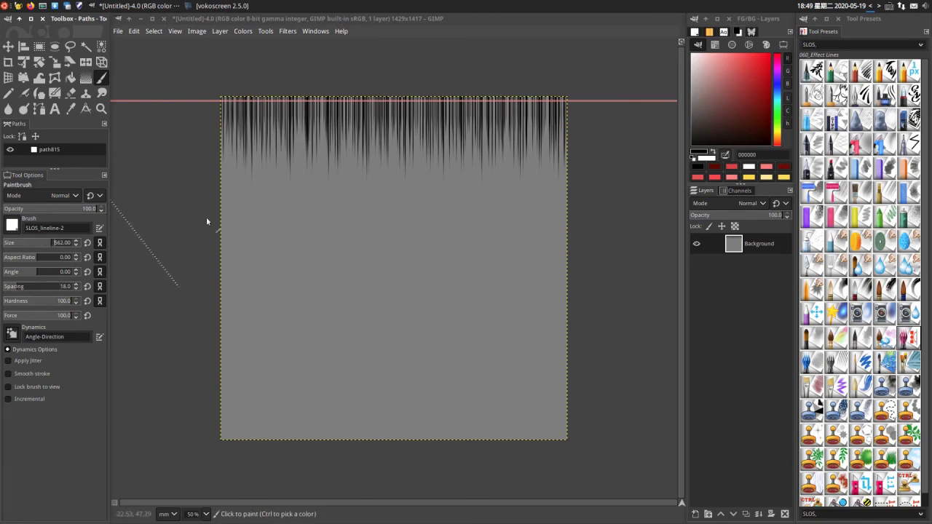
# Step: Crop the layer to its content and stretch it down almost to the canvas's lower edge with Unified Transform
pyautogui.click(217, 31)
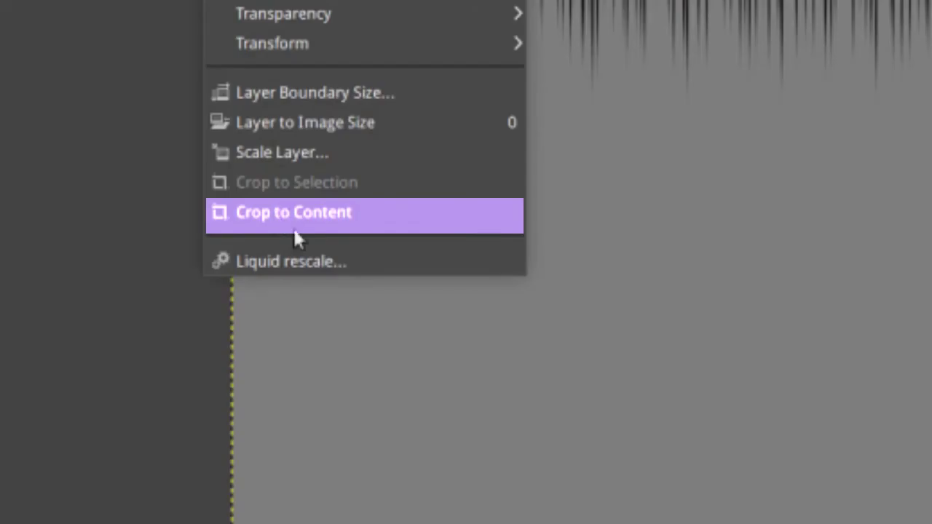
pyautogui.click(289, 216)
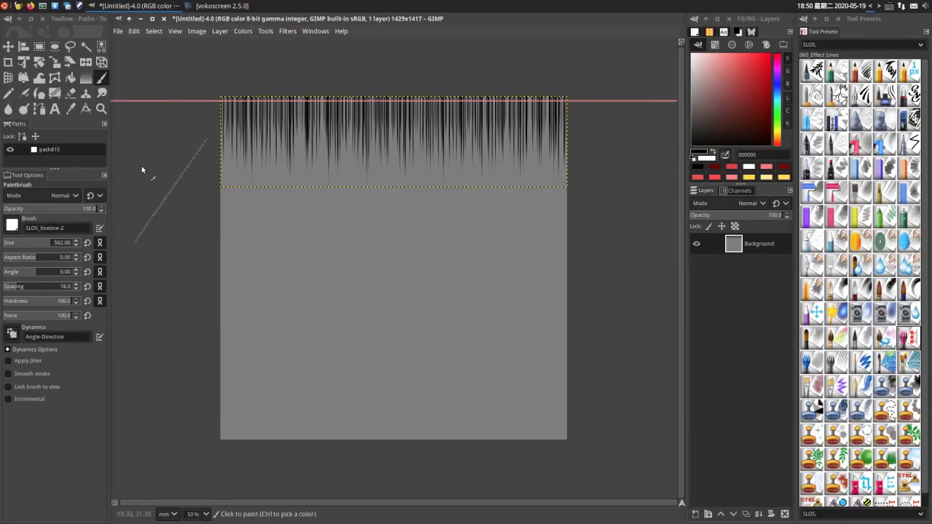
pyautogui.click(23, 62)
pyautogui.click(368, 166)
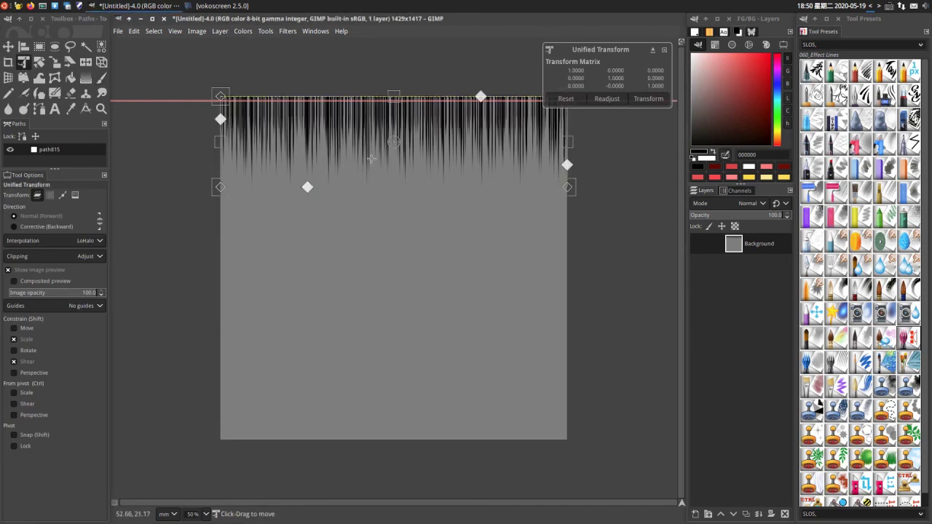
pyautogui.moveTo(396, 193); pyautogui.dragTo(394, 437)
pyautogui.press('Return')
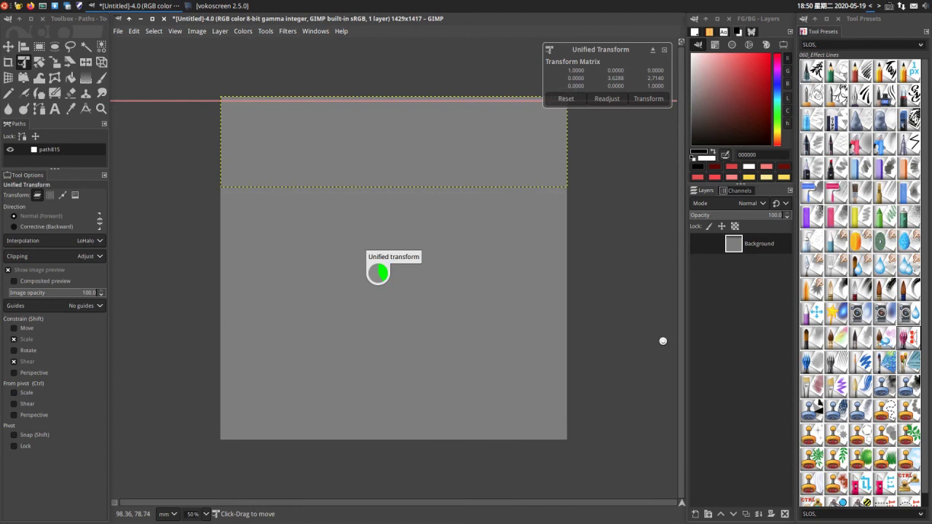
# Step: Hide the line path and expand the stretched layer to the image size
pyautogui.click(10, 150)
pyautogui.click(220, 31)
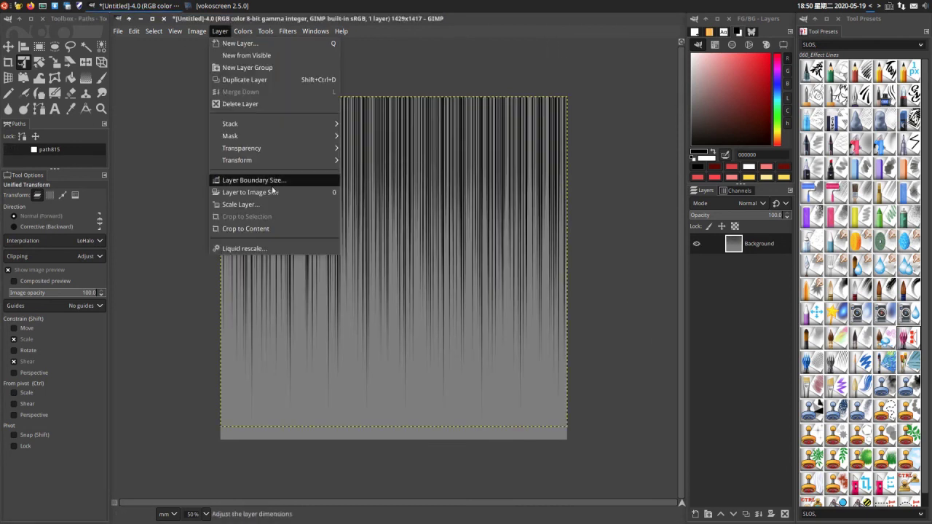
pyautogui.click(306, 201)
# Step: Hide the Background layer and add a new layer above it with the last used settings
pyautogui.click(744, 435)
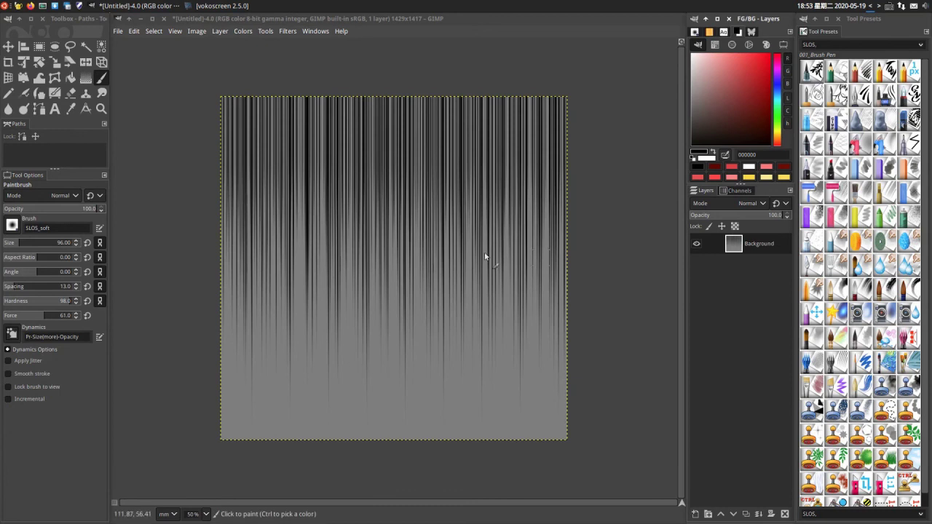
pyautogui.click(696, 244)
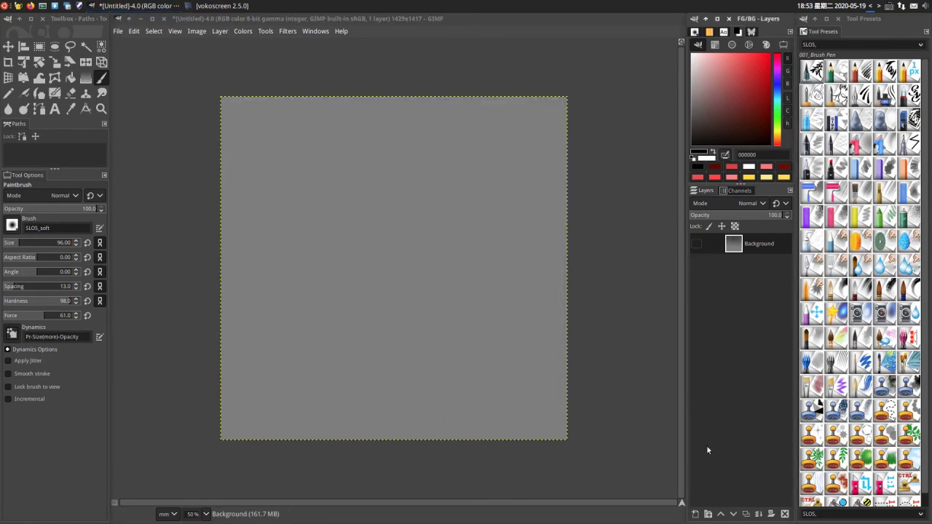
pyautogui.keyDown('shift'); pyautogui.click(695, 515); pyautogui.keyUp('shift')
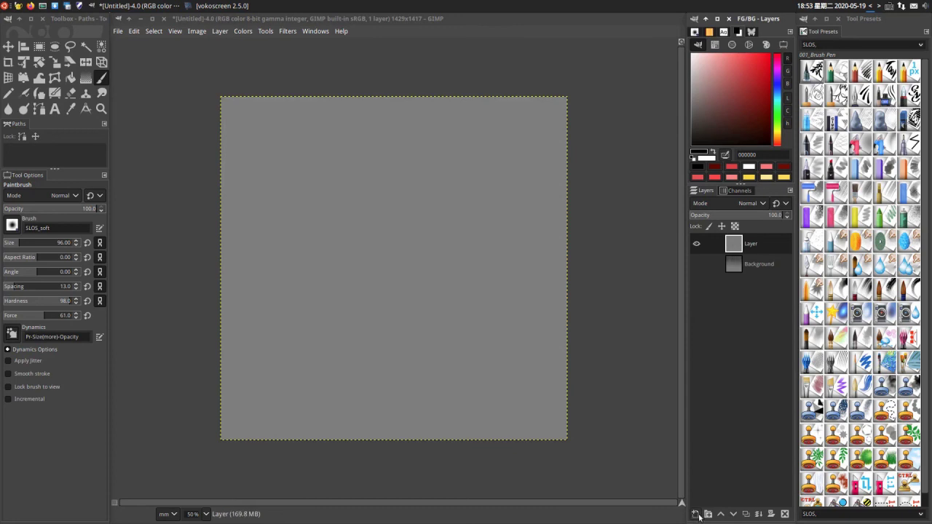
# Step: Import the circle path into the image and make it visible
pyautogui.click(64, 154)
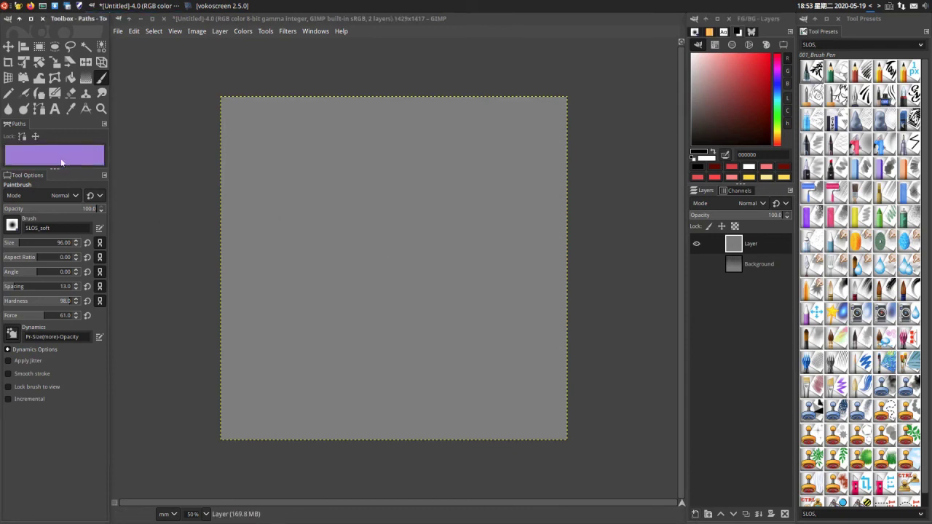
pyautogui.rightClick(59, 156)
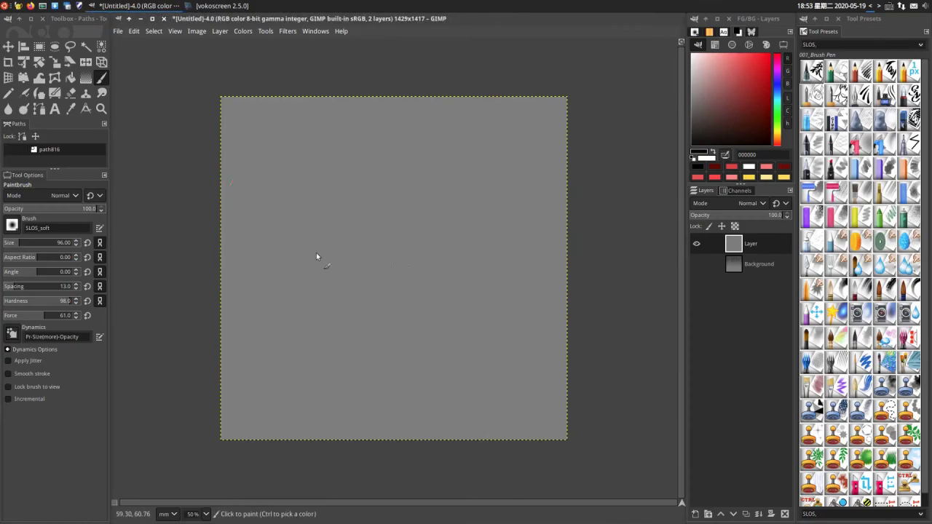
pyautogui.click(10, 149)
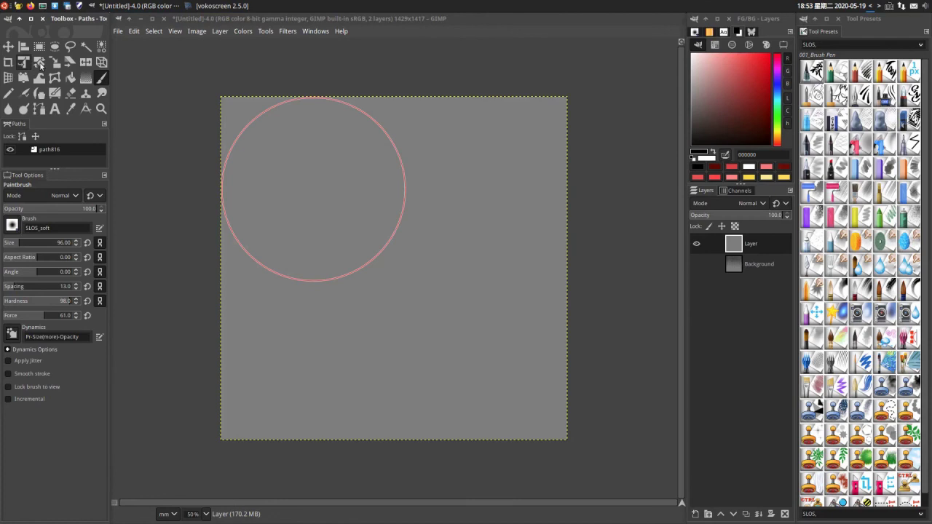
# Step: Move the circle path to the canvas centre and enlarge it about 2.75 times with Unified Transform so it surrounds the canvas
pyautogui.click(23, 63)
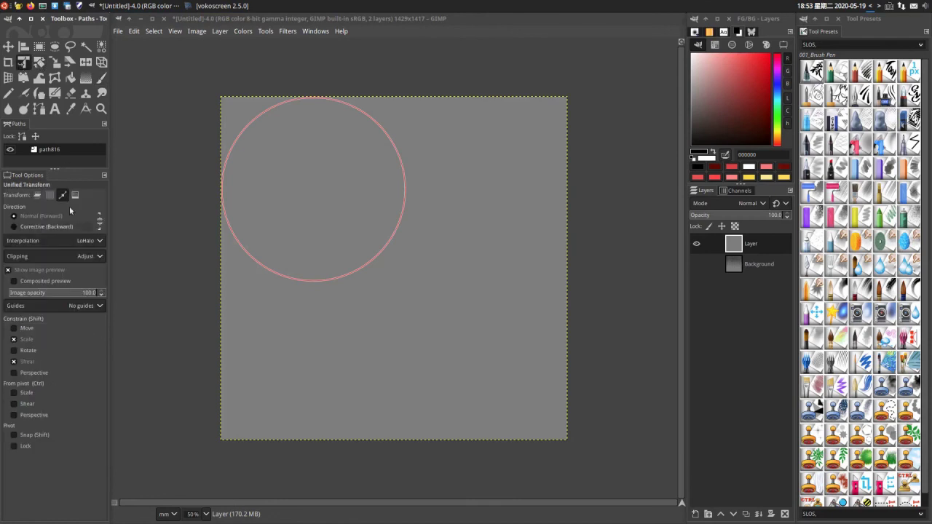
pyautogui.click(312, 212)
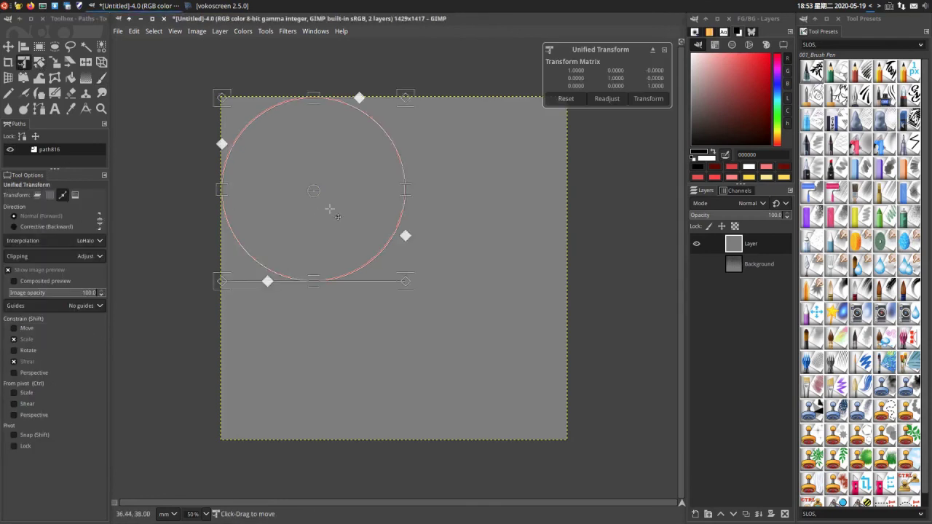
pyautogui.moveTo(333, 216); pyautogui.dragTo(399, 278)
pyautogui.keyDown('ctrl'); pyautogui.scroll(-2, 400, 278); pyautogui.keyUp('ctrl')
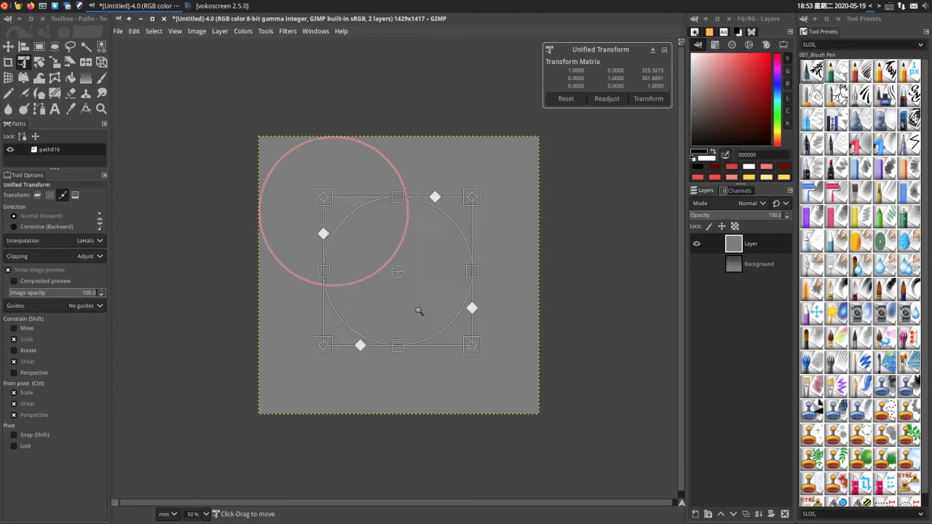
pyautogui.moveTo(443, 259); pyautogui.dragTo(552, 292)
pyautogui.moveTo(460, 292); pyautogui.dragTo(461, 294)
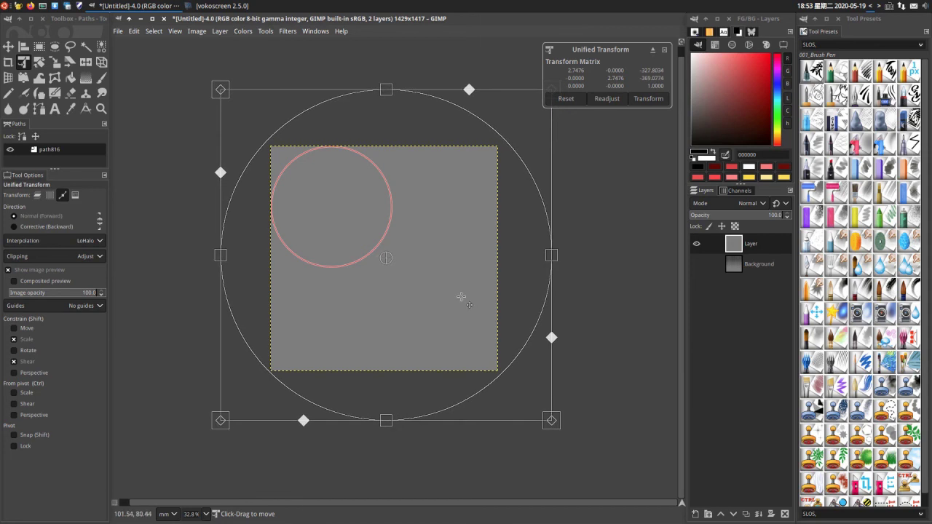
pyautogui.press('Return')
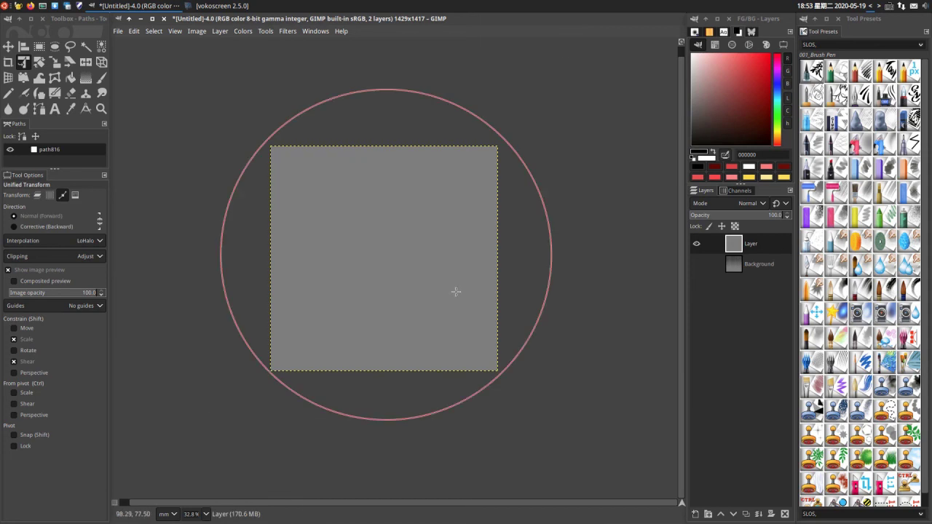
# Step: Load the 060_Effect Lines preset, set its brush size to 581 and stroke the circle path
pyautogui.click(909, 337)
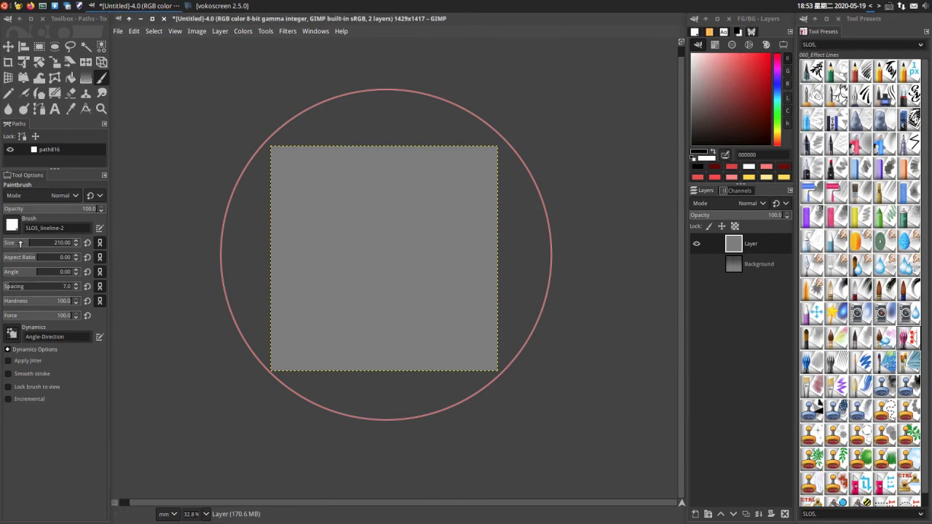
pyautogui.moveTo(20, 244)
pyautogui.mouseDown()
pyautogui.moveTo(58, 252)
pyautogui.moveTo(53, 246)
pyautogui.mouseUp()
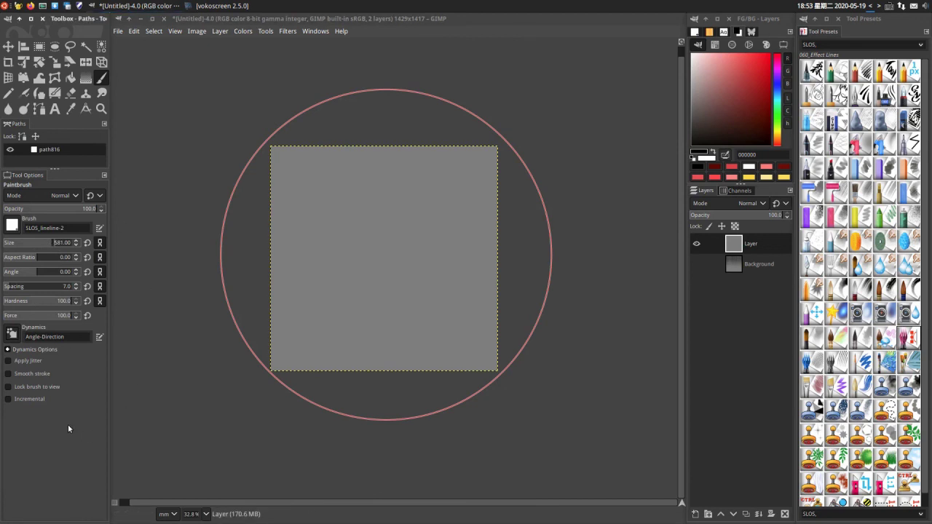
pyautogui.hotkey('ctrl', 'y')
# Step: Increase the brush size to 773 and the spacing to 8, and stroke the circle path again
pyautogui.click(53, 244)
pyautogui.moveTo(53, 243); pyautogui.dragTo(62, 245)
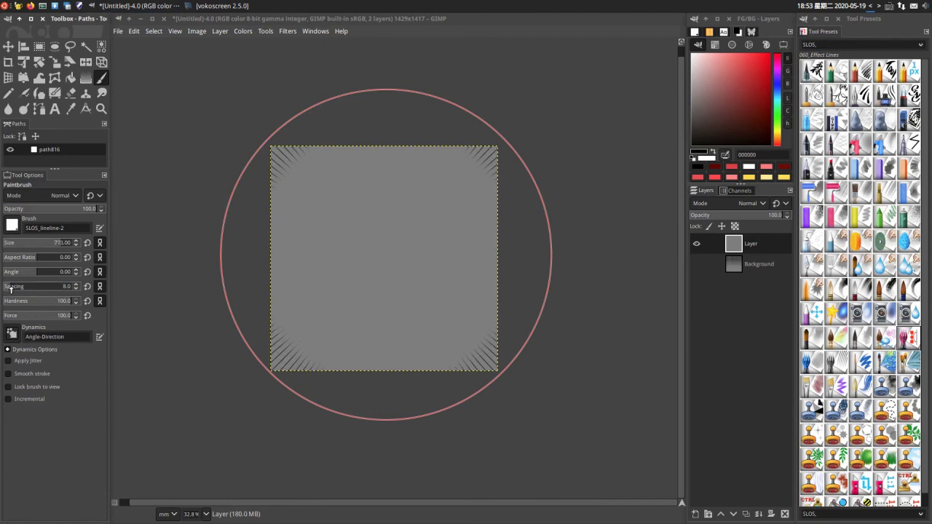
pyautogui.hotkey('ctrl', 'y')
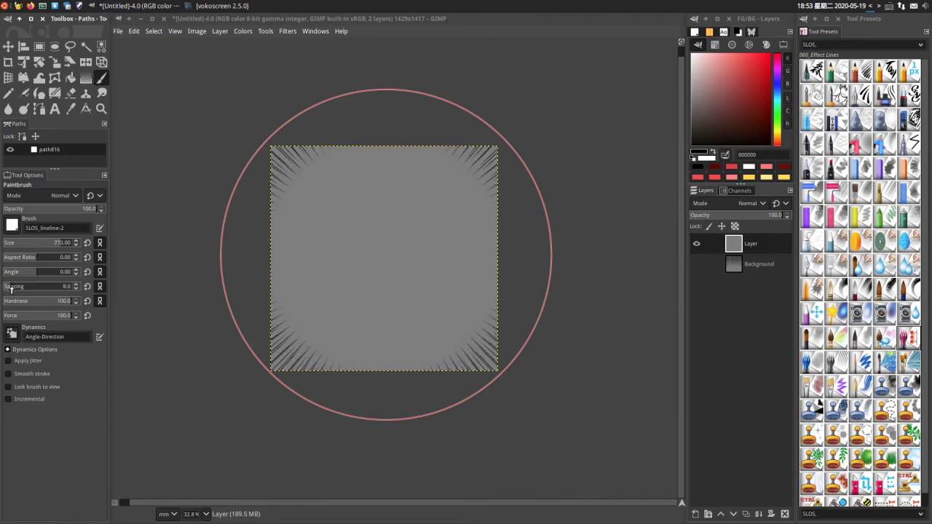
# Step: Set the brush size to 988 and the spacing to 10, and stroke the circle path again
pyautogui.click(65, 245)
pyautogui.write('988')
pyautogui.press('Return')
pyautogui.scroll(1, 12, 287)
pyautogui.hotkey('ctrl', 'y')
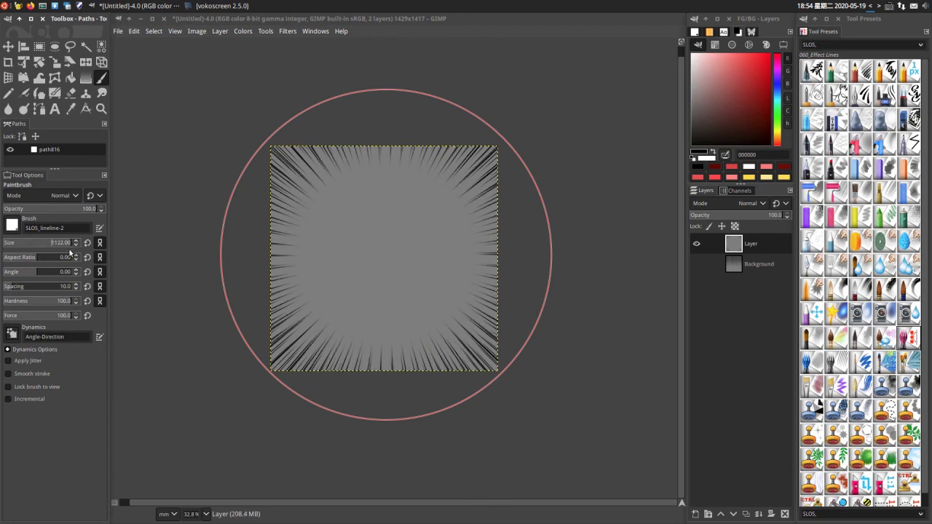
# Step: Raise the brush spacing to 16 and the size to 1316, stroking the circle path again to lengthen the radial lines
pyautogui.click(11, 287)
pyautogui.moveTo(71, 244); pyautogui.dragTo(72, 246)
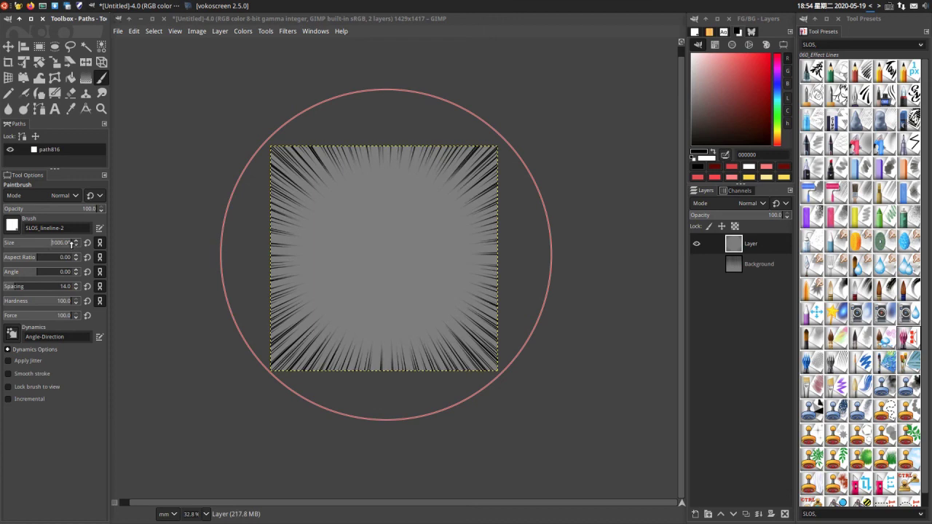
pyautogui.moveTo(70, 244); pyautogui.dragTo(81, 245)
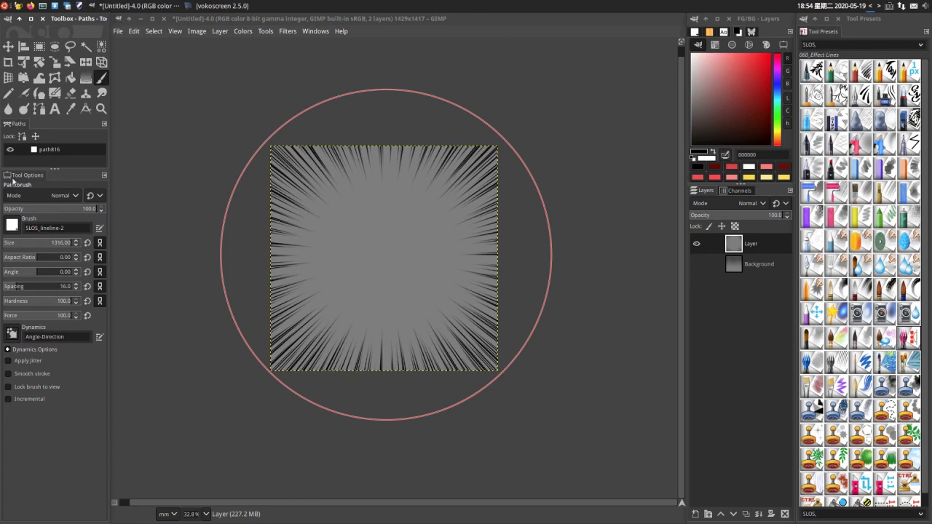
# Step: Hide the circle path and examine the radial lines around the whole canvas up close
pyautogui.click(10, 150)
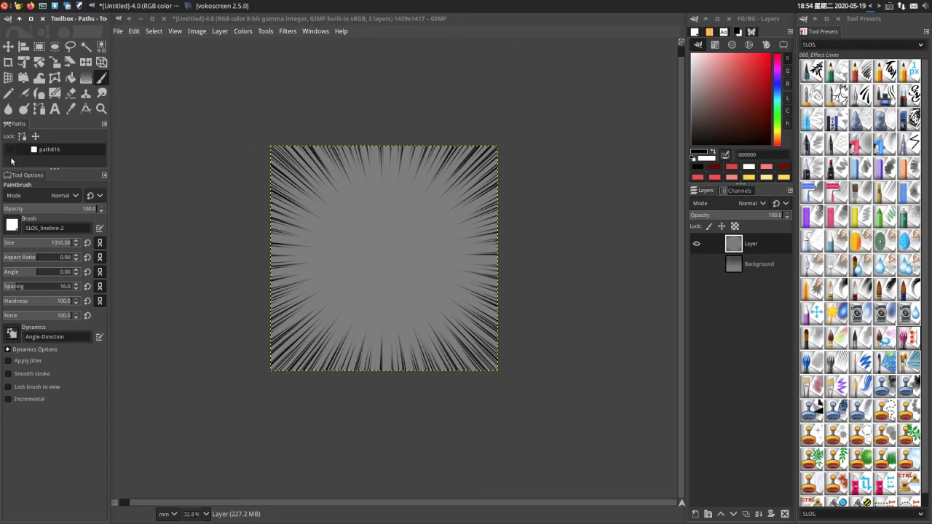
pyautogui.click(102, 109)
pyautogui.moveTo(263, 141); pyautogui.dragTo(510, 382)
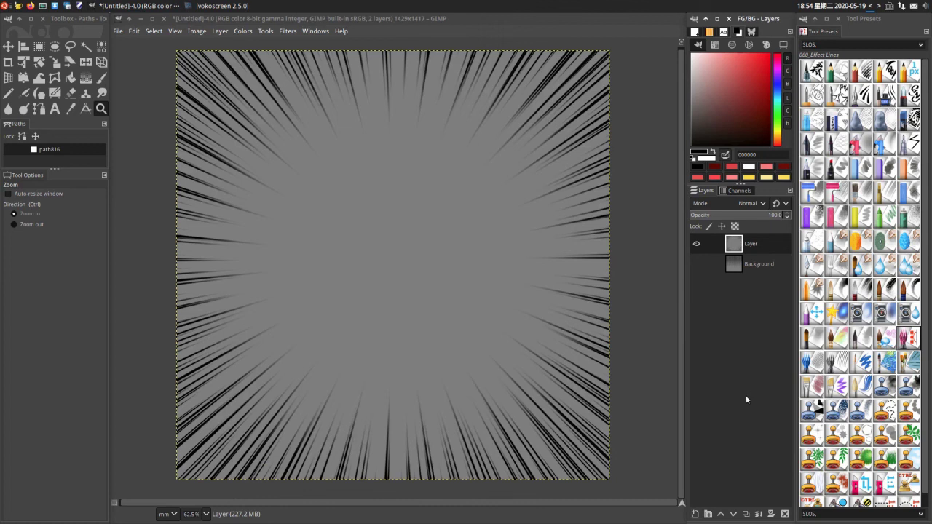
# Step: Show the circle path again and hide the radial line layer beneath a new empty layer
pyautogui.click(10, 149)
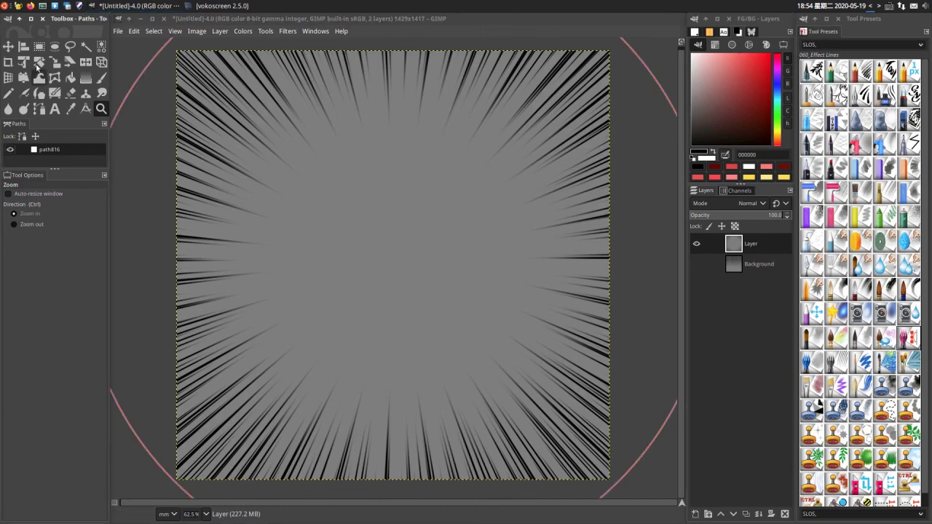
pyautogui.click(695, 244)
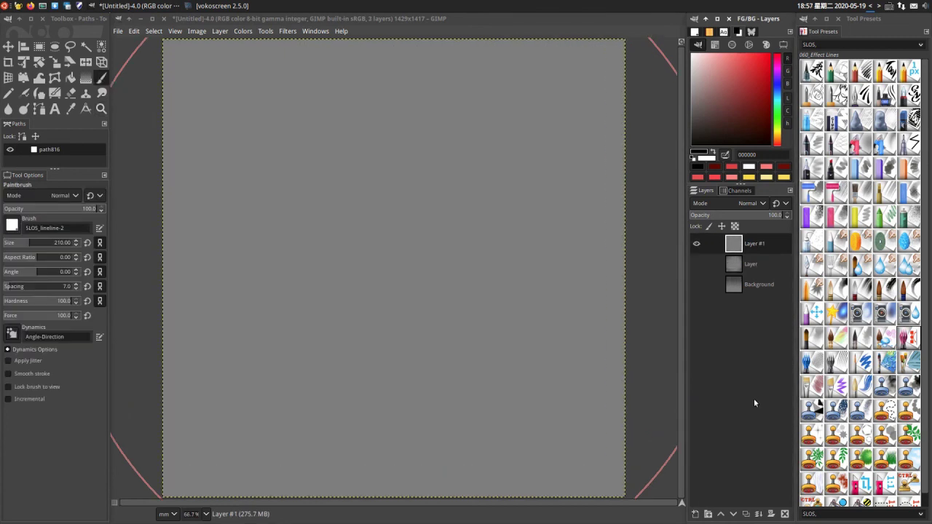
# Step: Shrink the circle path about its centre to about 0.29 of its size with Unified Transform so it fits inside the canvas
pyautogui.click(24, 63)
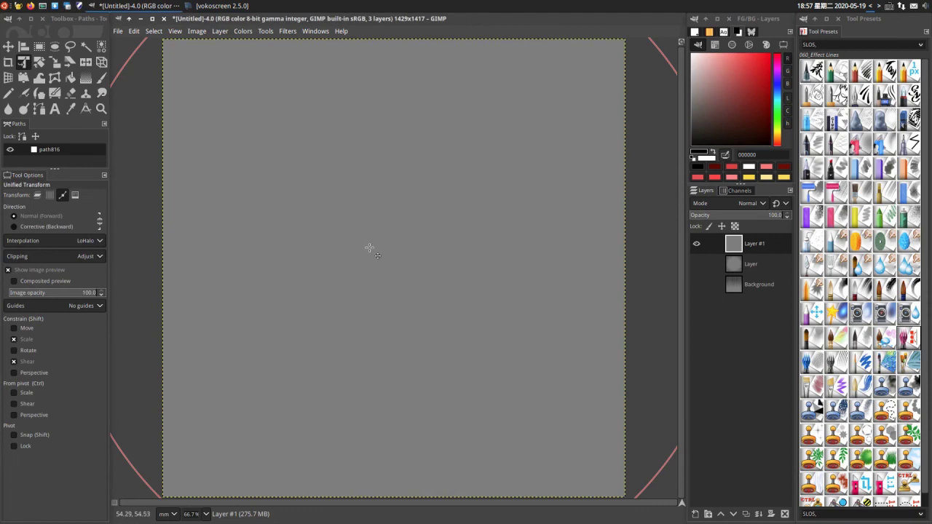
pyautogui.click(368, 257)
pyautogui.press('-')
pyautogui.press('-')
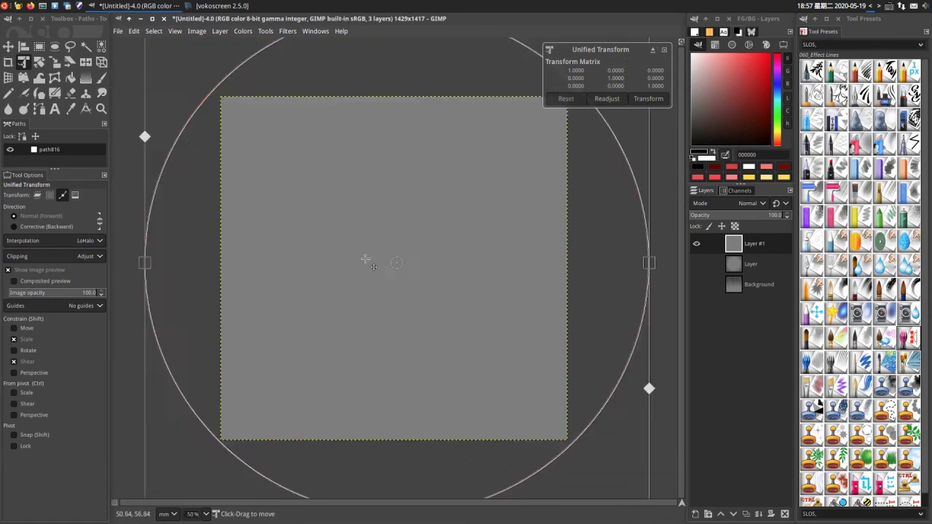
pyautogui.moveTo(565, 266); pyautogui.dragTo(451, 267)
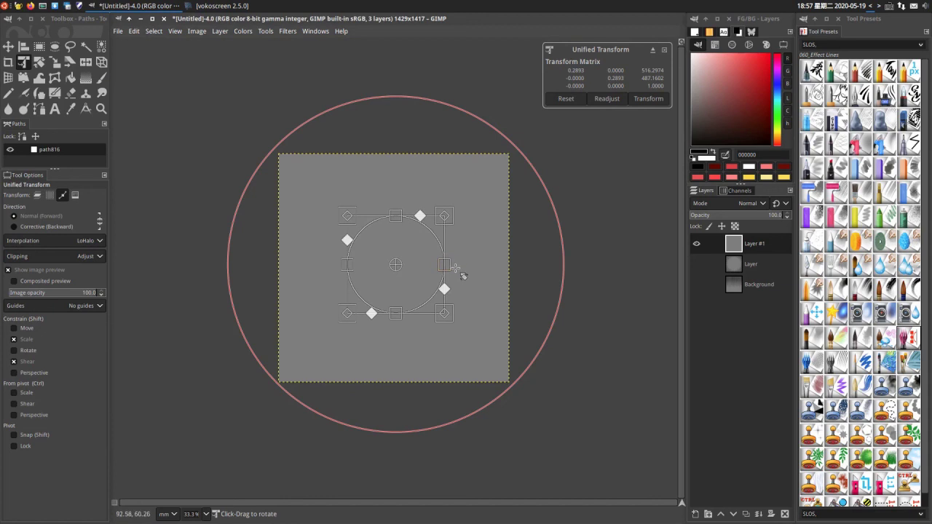
pyautogui.press('Return')
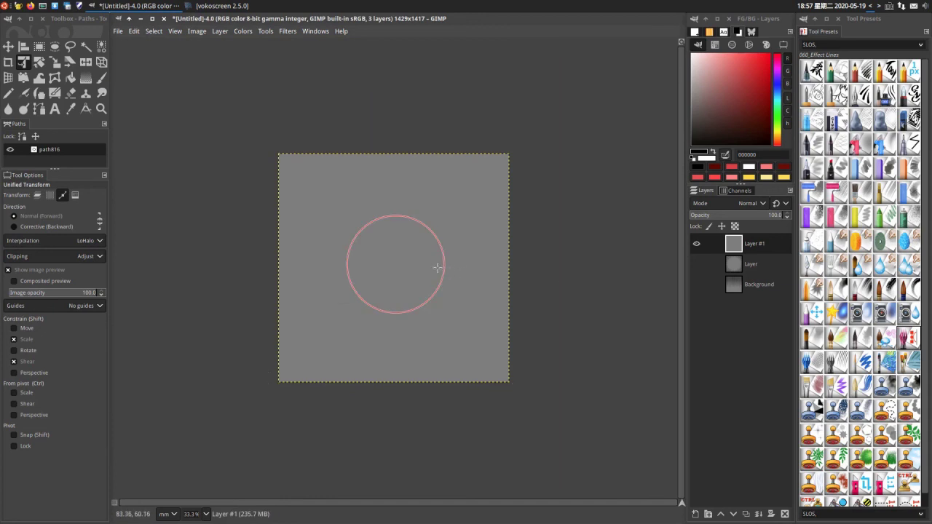
# Step: Stroke the small circle path on the new layer with the 060_Effect Lines preset at size 210 and spacing 7
pyautogui.hotkey('shift', 'ctrl', 'j')
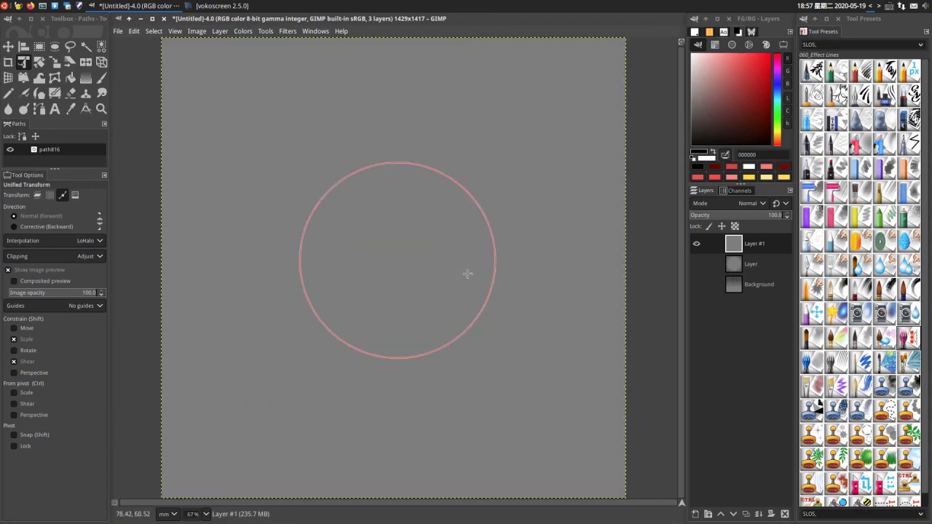
pyautogui.click(885, 341)
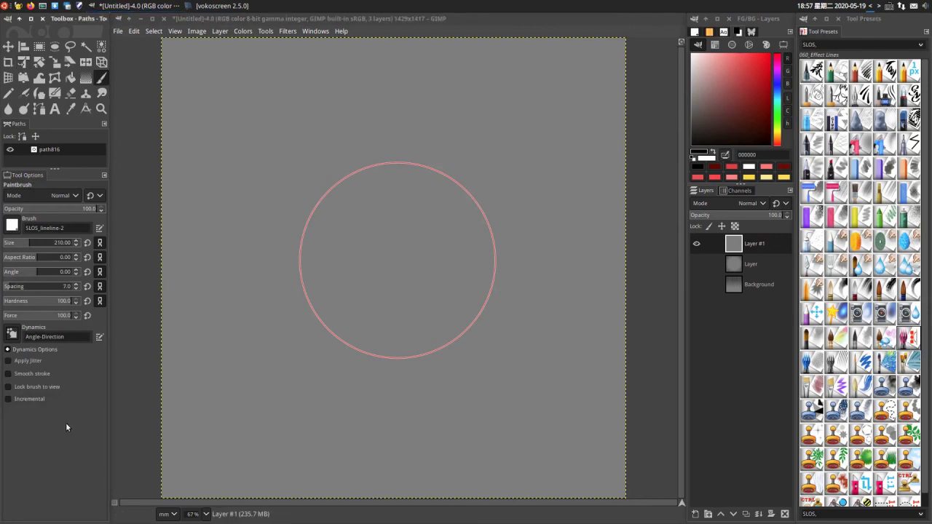
pyautogui.hotkey('alt', 's')
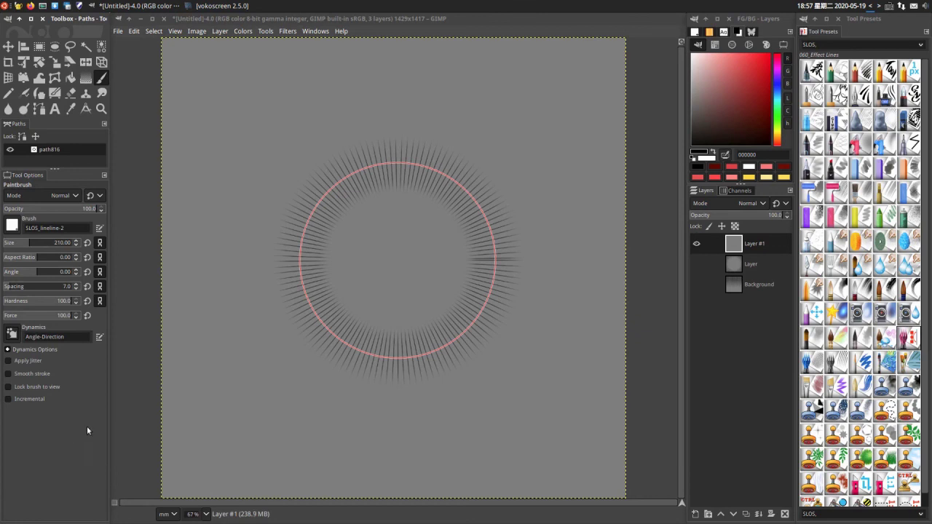
# Step: Filter the brushes by the SLOS tag and choose the X_SLOS_lineline-2a brush
pyautogui.click(696, 33)
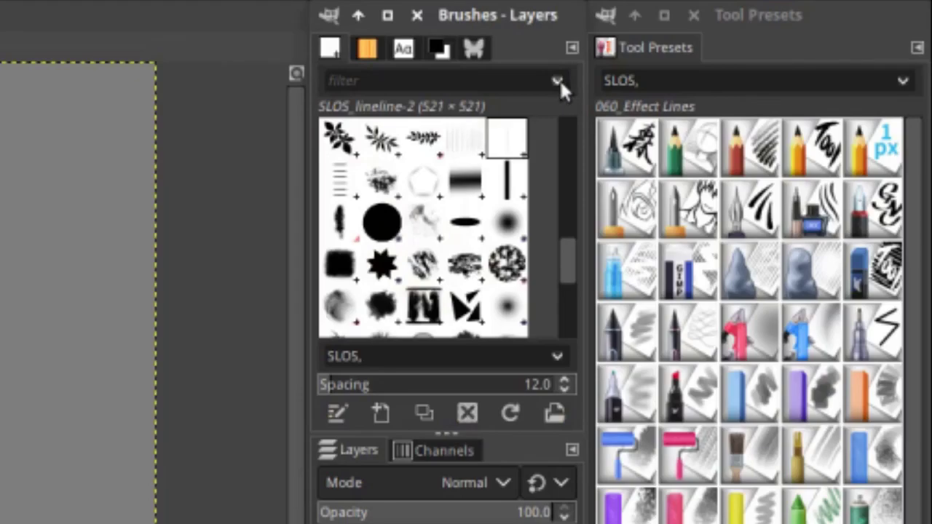
pyautogui.click(558, 82)
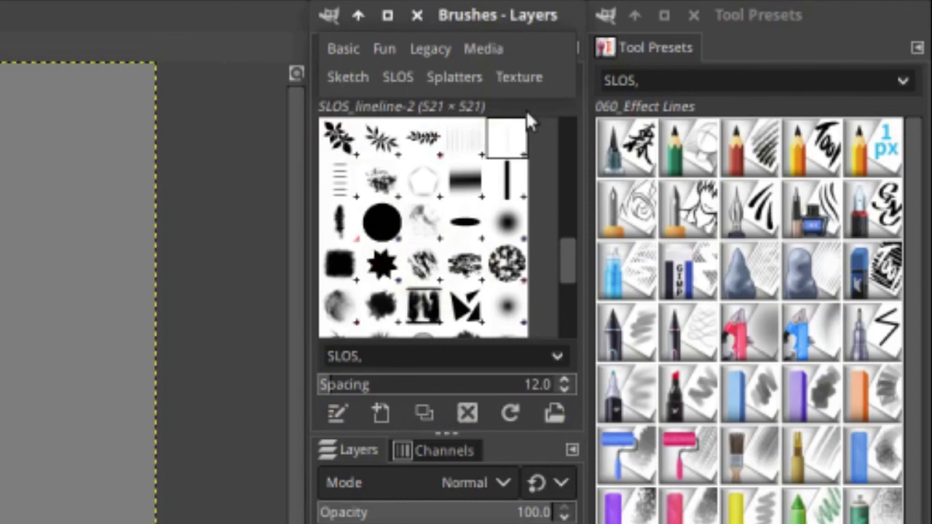
pyautogui.click(402, 77)
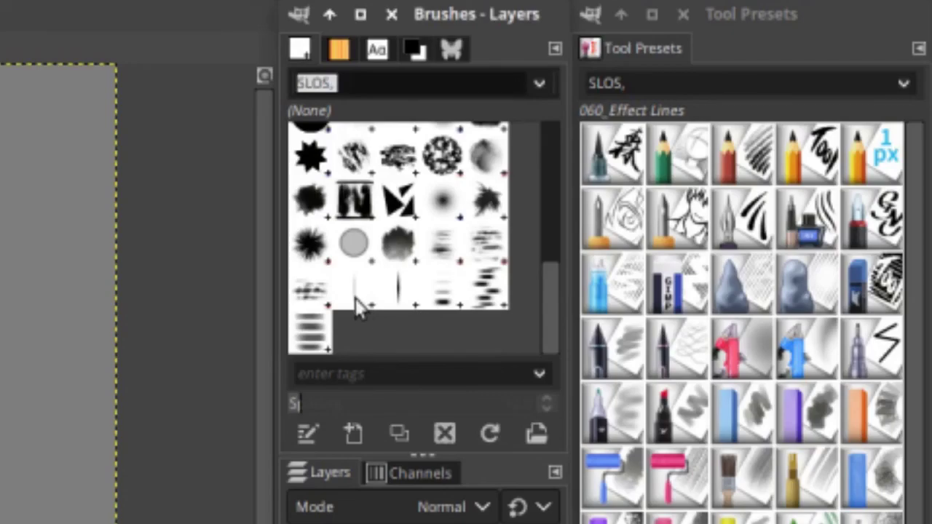
pyautogui.click(359, 306)
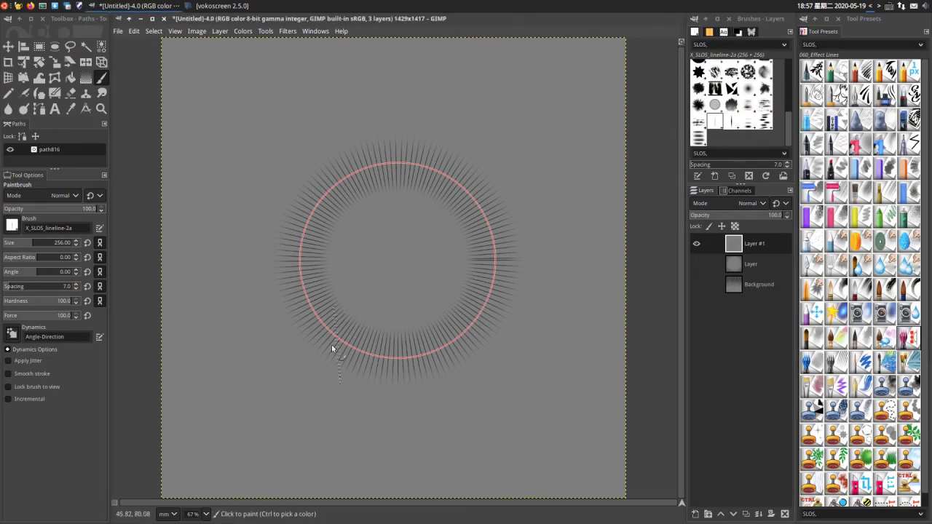
# Step: Reduce the brush size to 126 and stroke the small circle path again
pyautogui.press('[')
pyautogui.press('[')
pyautogui.press('[')
pyautogui.press('[')
pyautogui.press('[')
pyautogui.press('[')
pyautogui.hotkey('ctrl', 'y')
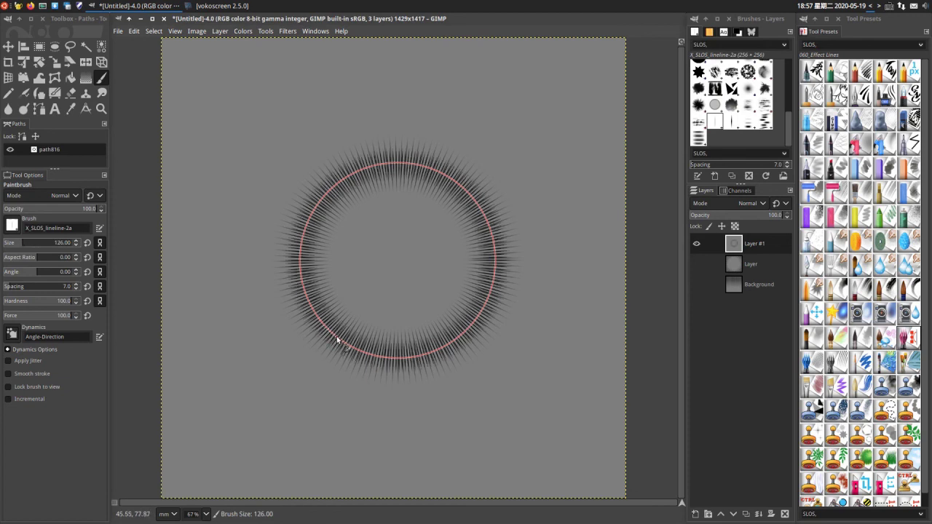
# Step: Reduce the brush size to 76 and stroke the small circle path once more to darken the ring's core
pyautogui.press('[')
pyautogui.press('[')
pyautogui.press('[')
pyautogui.press('[')
pyautogui.press('[')
pyautogui.hotkey('ctrl', 'y')
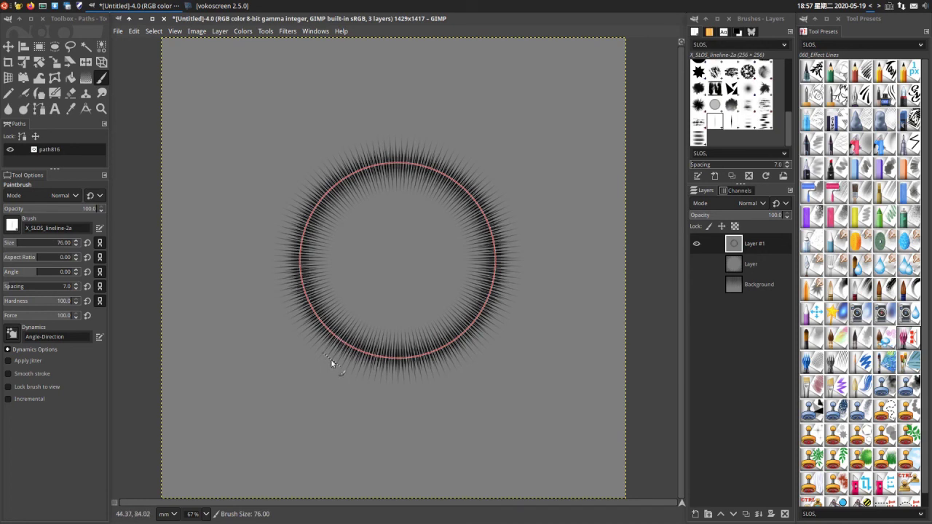
# Step: Hide the circle path and inspect the finished ring of effect lines up close
pyautogui.click(10, 150)
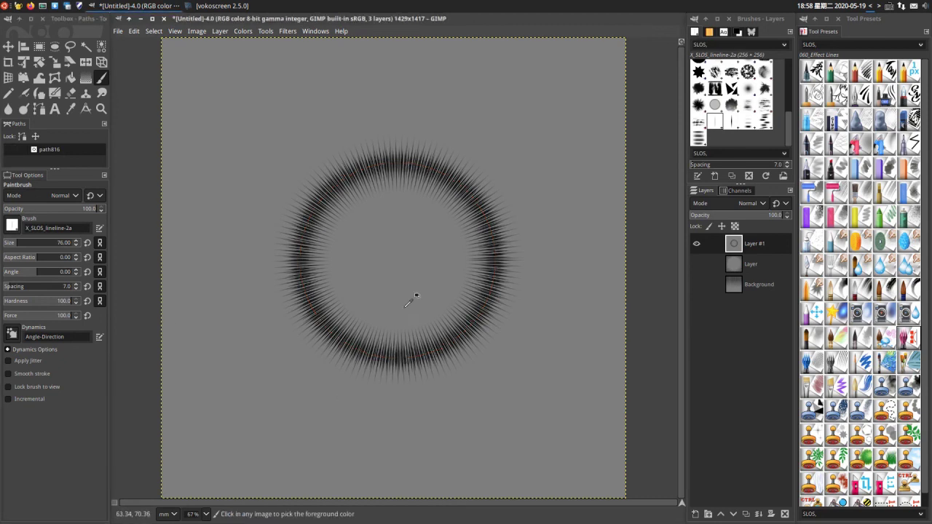
pyautogui.scroll(4, 408, 303)
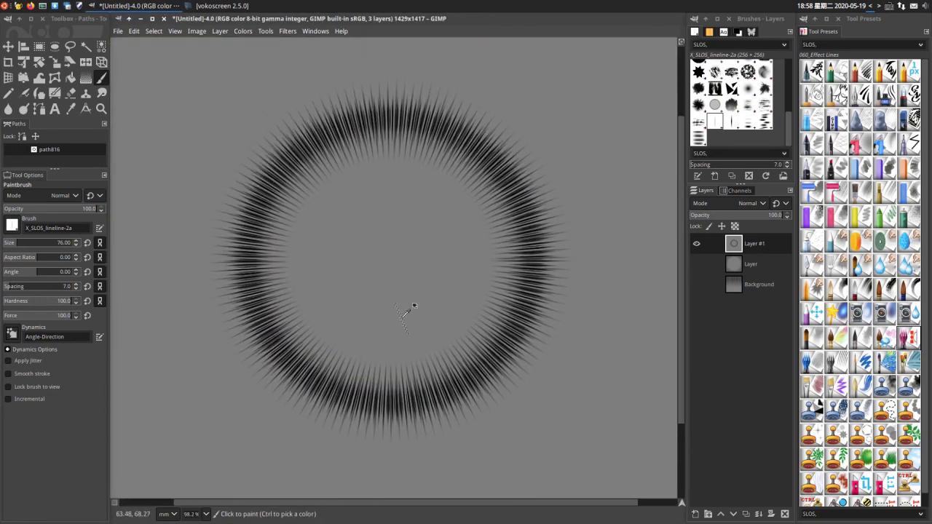
pyautogui.scroll(2, 405, 313)
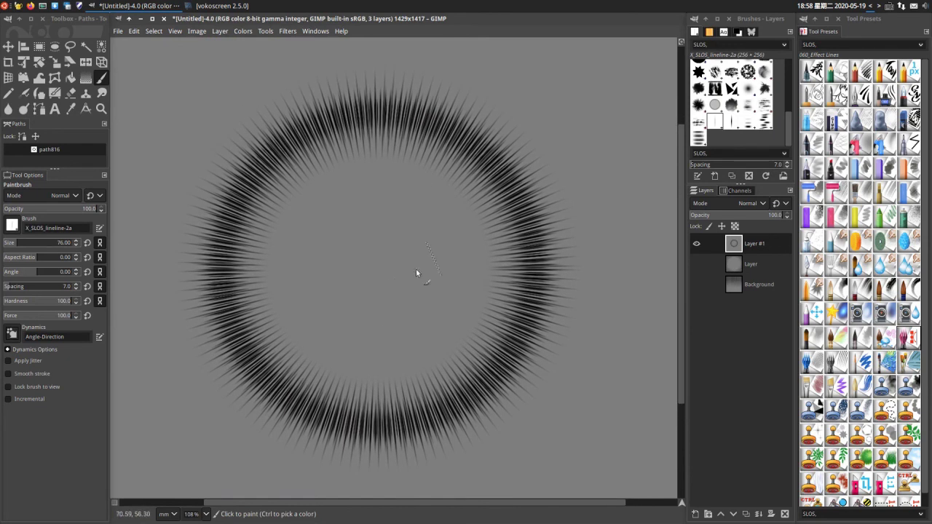
pyautogui.hotkey('shift', 'ctrl', 'j')
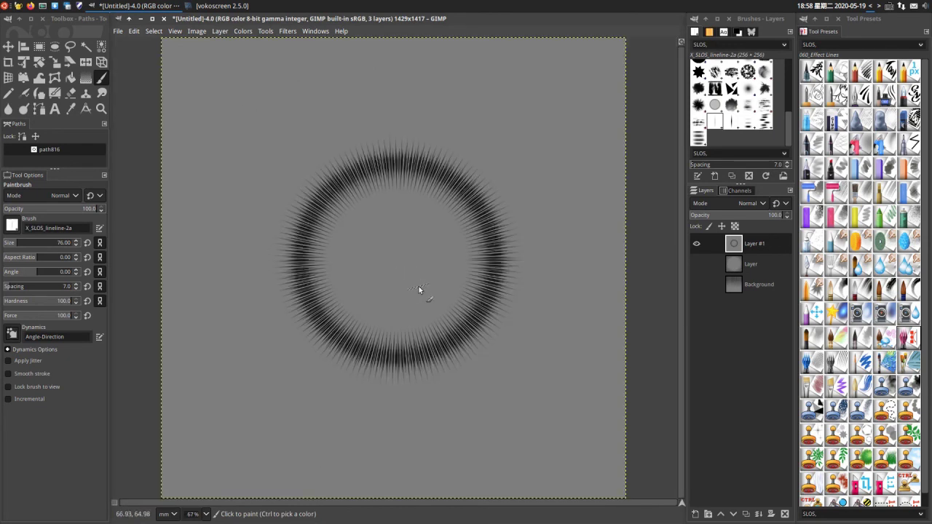
# Step: Hide the ring layer and add a new layer above it with the last used settings
pyautogui.click(697, 245)
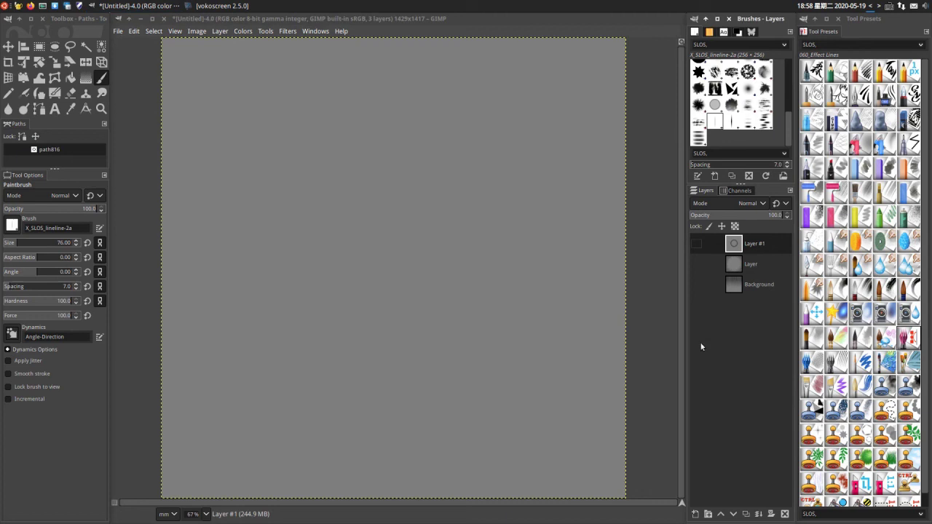
pyautogui.keyDown('shift'); pyautogui.click(696, 514); pyautogui.keyUp('shift')
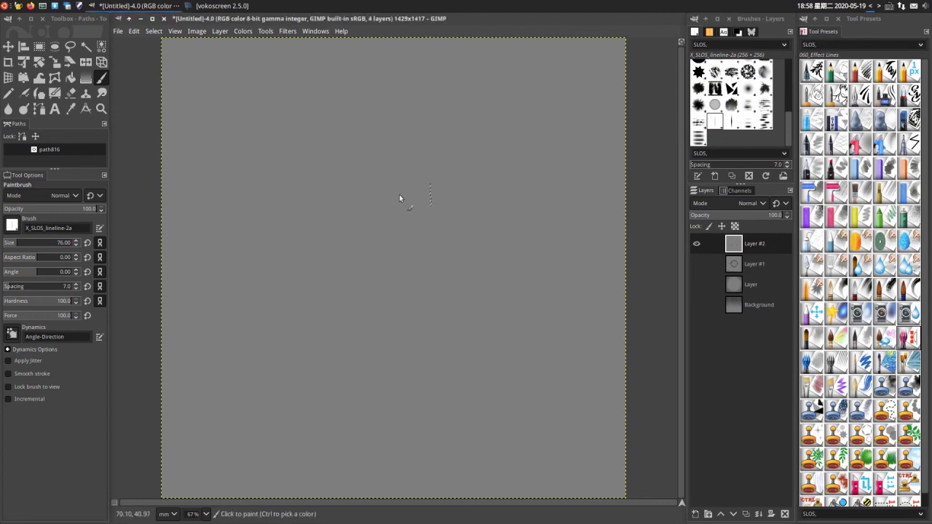
# Step: Show the circle path and stroke it with the X_SLOS_lineline-3 brush, once at size 106 and once at size 156
pyautogui.click(10, 149)
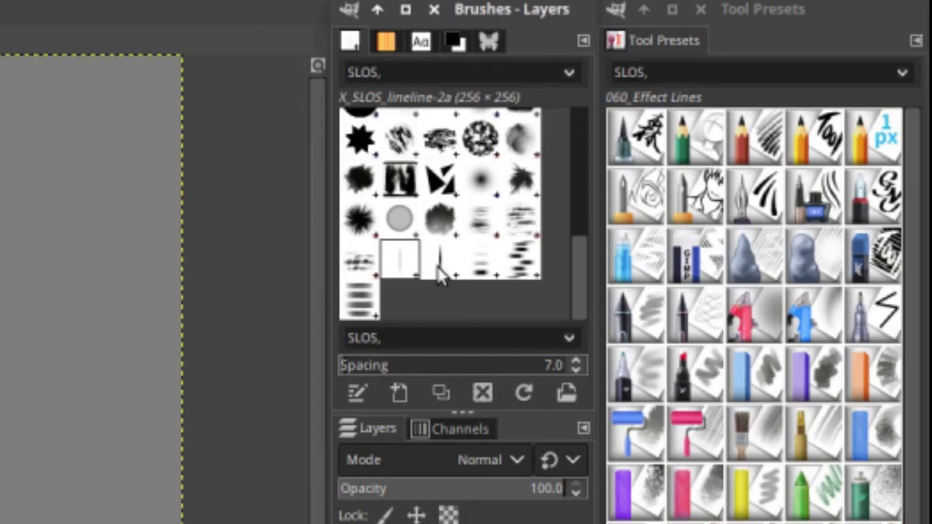
pyautogui.click(732, 126)
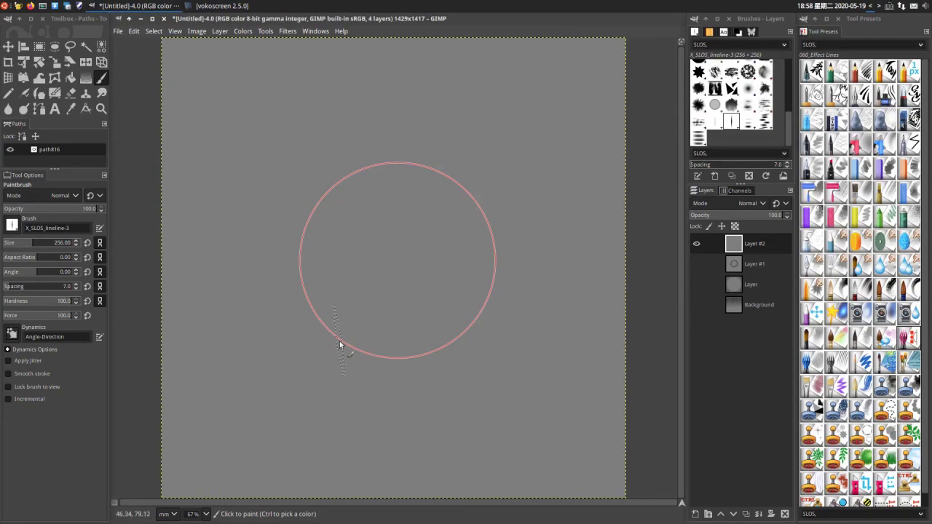
pyautogui.press('[')
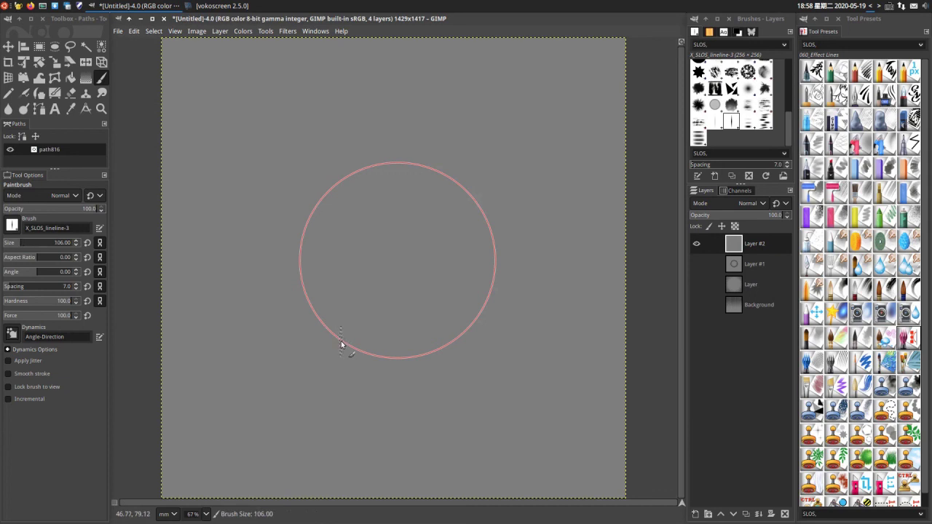
pyautogui.hotkey('shift', '[')
pyautogui.hotkey('shift', '[')
pyautogui.hotkey('shift', 's')
pyautogui.press(']')
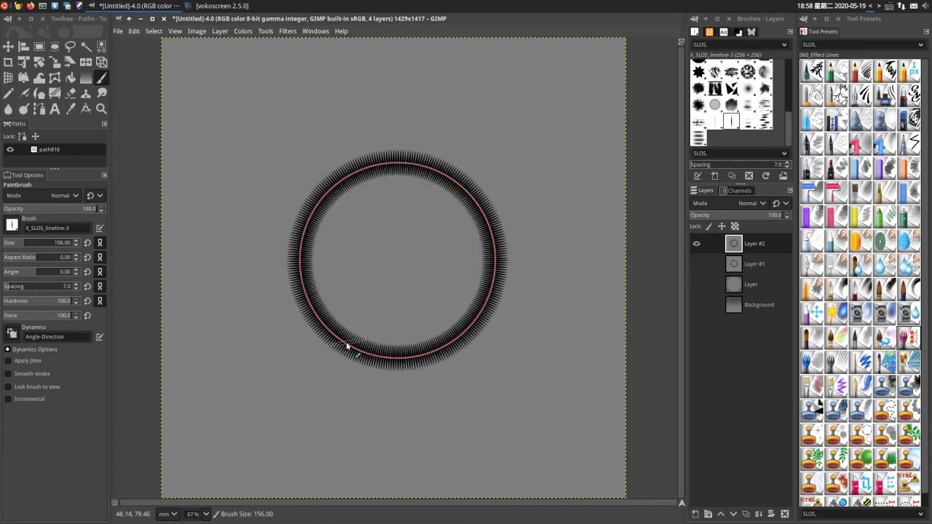
pyautogui.hotkey('shift', 's')
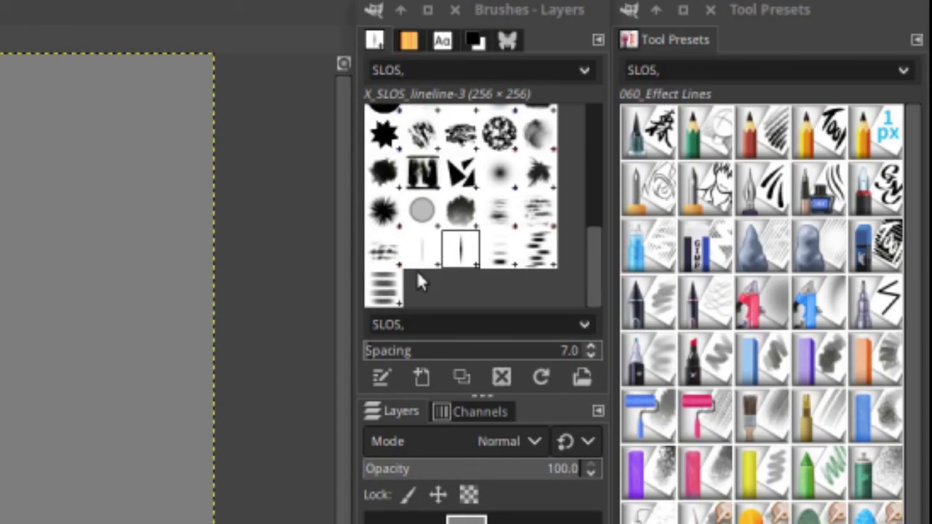
# Step: Switch to the X_SLOS_lineline-2a brush, set its size to 216 and stroke the circle path over the spiky ring
pyautogui.click(430, 256)
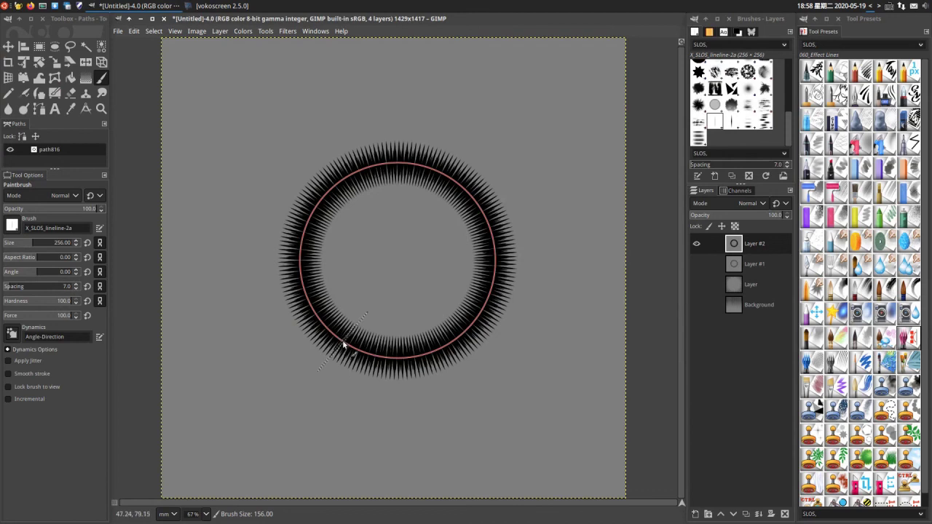
pyautogui.press(']')
pyautogui.press(']')
pyautogui.press(']')
pyautogui.press(']')
pyautogui.press(']')
pyautogui.press(']')
pyautogui.hotkey('shift', 's')
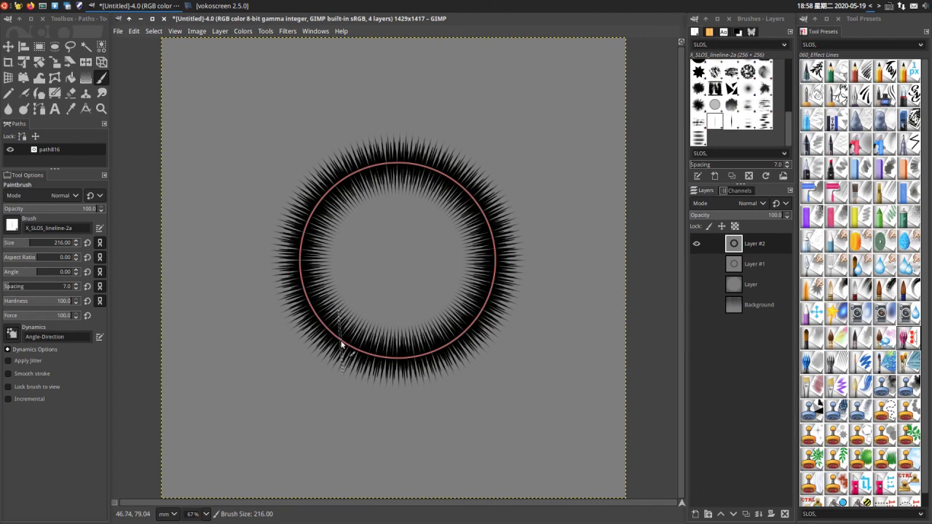
# Step: Hide the circle path and examine the spikes of the dark ring on Layer #2 up close
pyautogui.click(9, 149)
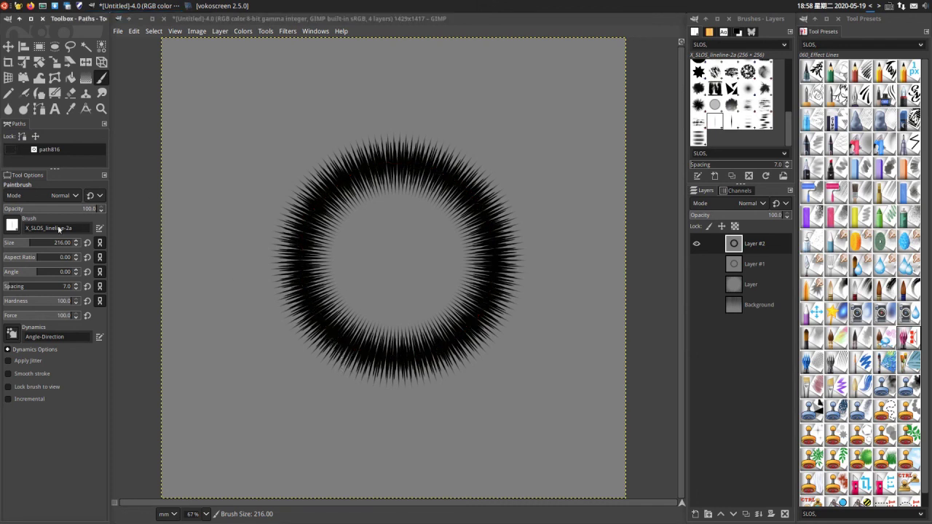
pyautogui.keyDown('ctrl'); pyautogui.scroll(3, 384, 330); pyautogui.keyUp('ctrl')
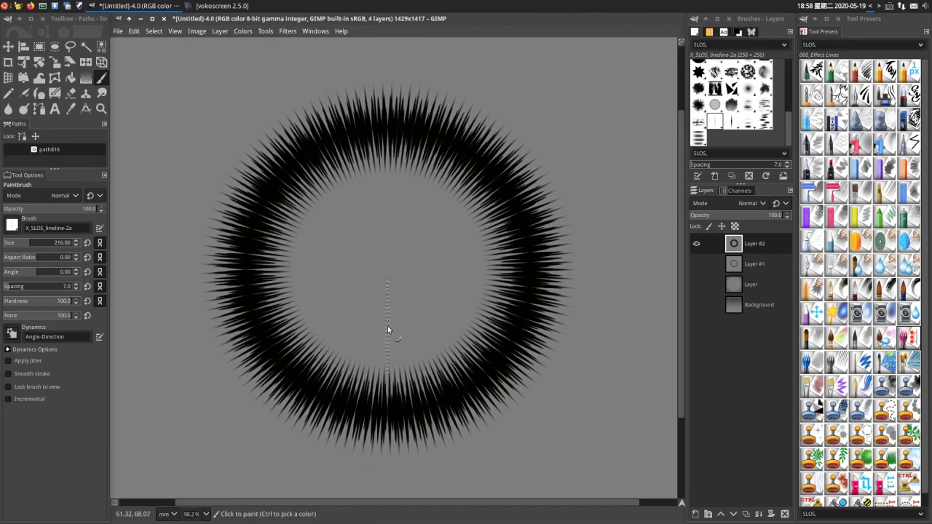
pyautogui.keyDown('ctrl'); pyautogui.scroll(1, 387, 326); pyautogui.keyUp('ctrl')
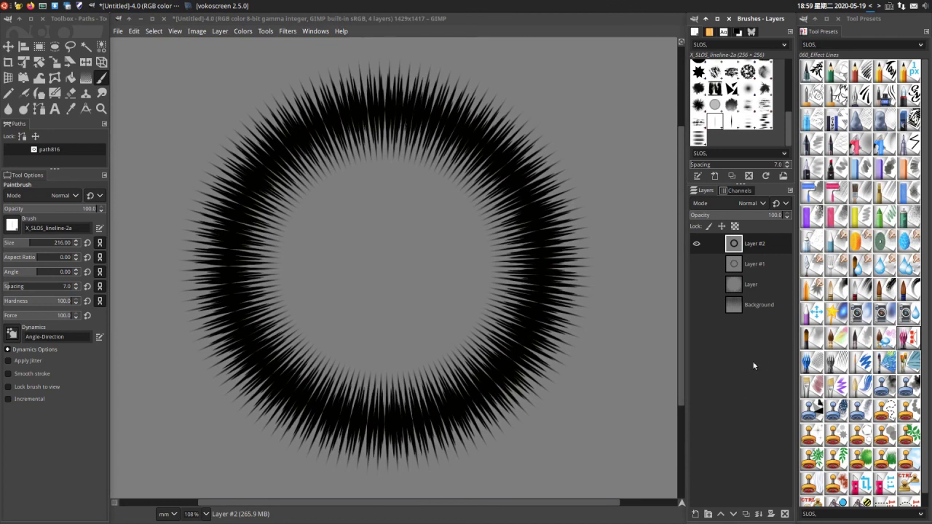
# Step: View each effect-line layer on its own, from Background up to Layer #2, and finish with only Background visible
pyautogui.click(698, 245)
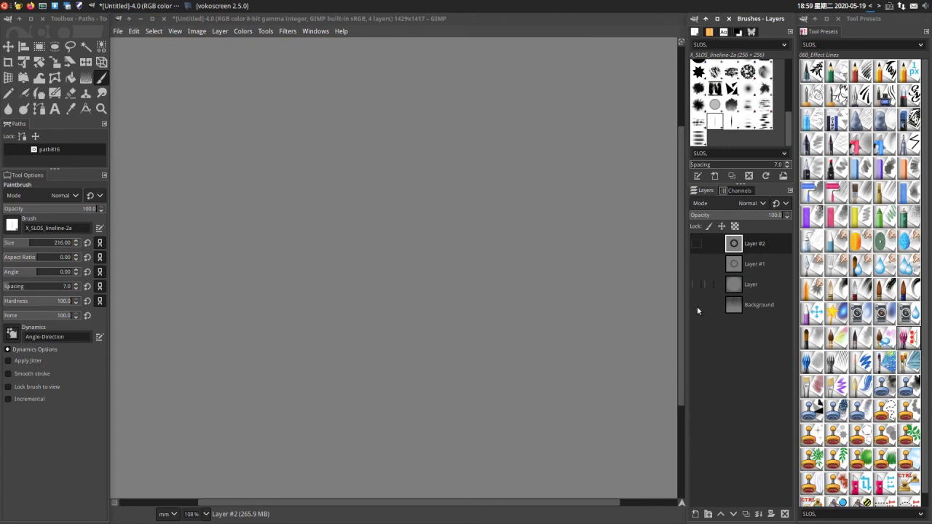
pyautogui.click(696, 306)
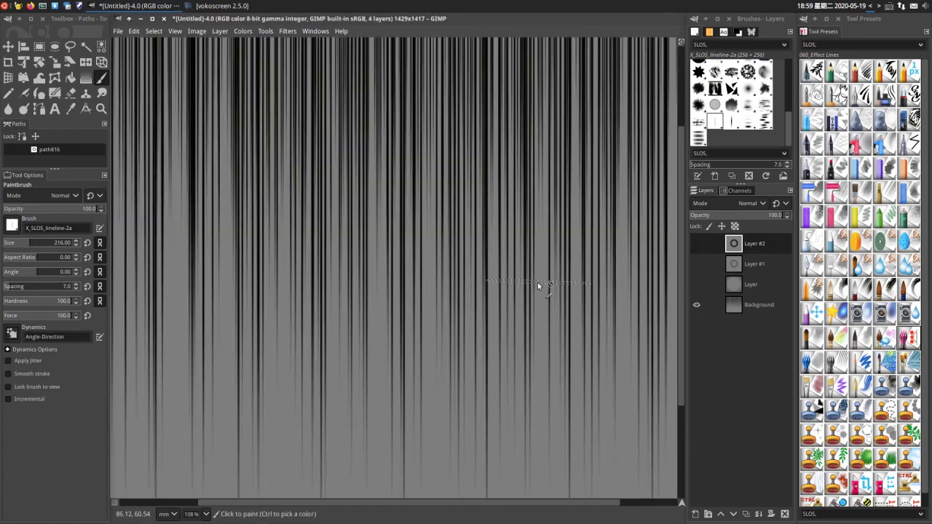
pyautogui.hotkey('shift', 'ctrl', 'j')
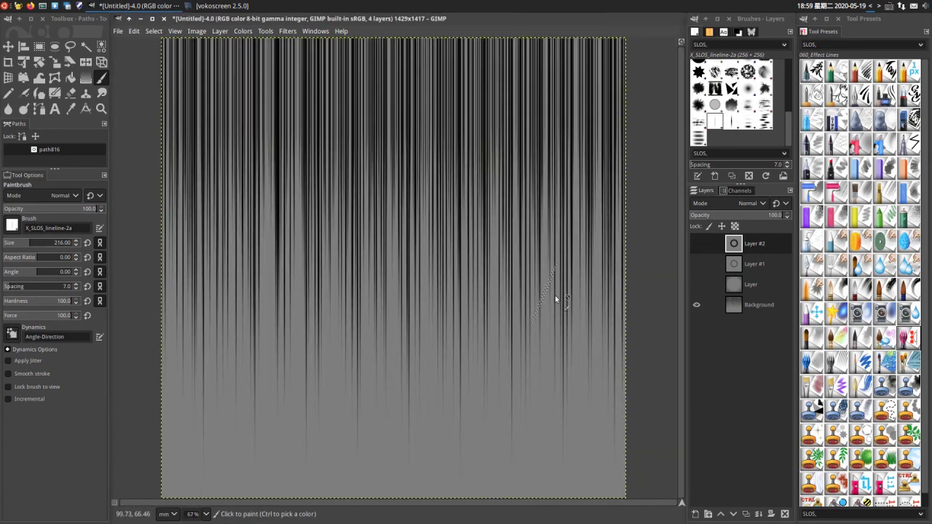
pyautogui.click(696, 305)
pyautogui.click(695, 285)
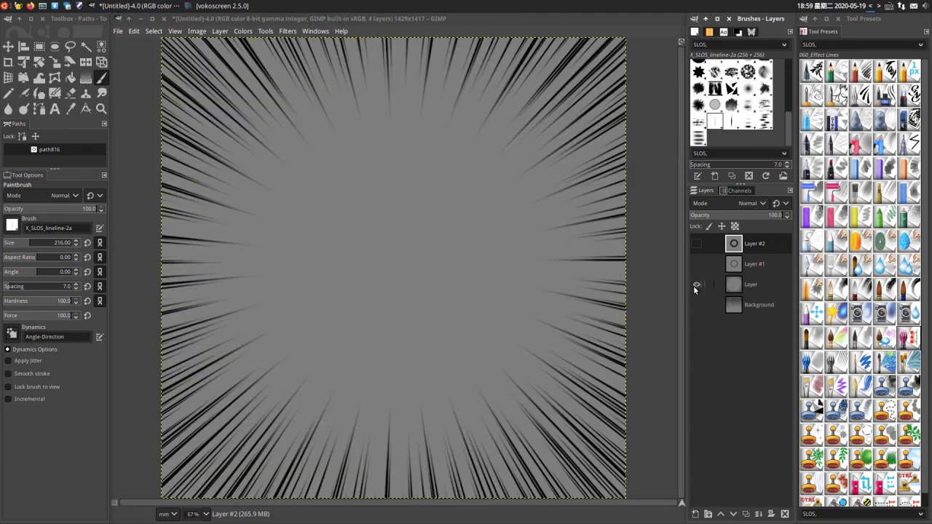
pyautogui.click(696, 284)
pyautogui.click(696, 264)
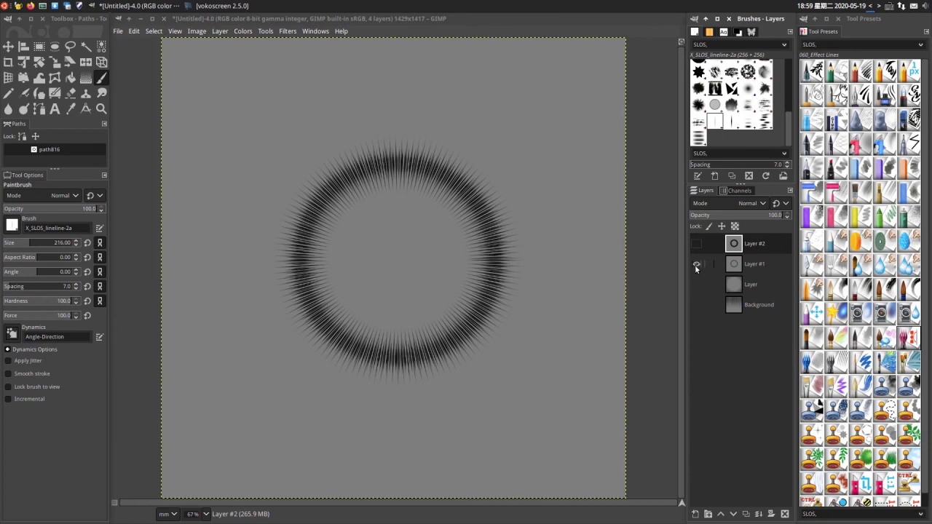
pyautogui.click(696, 264)
pyautogui.click(698, 244)
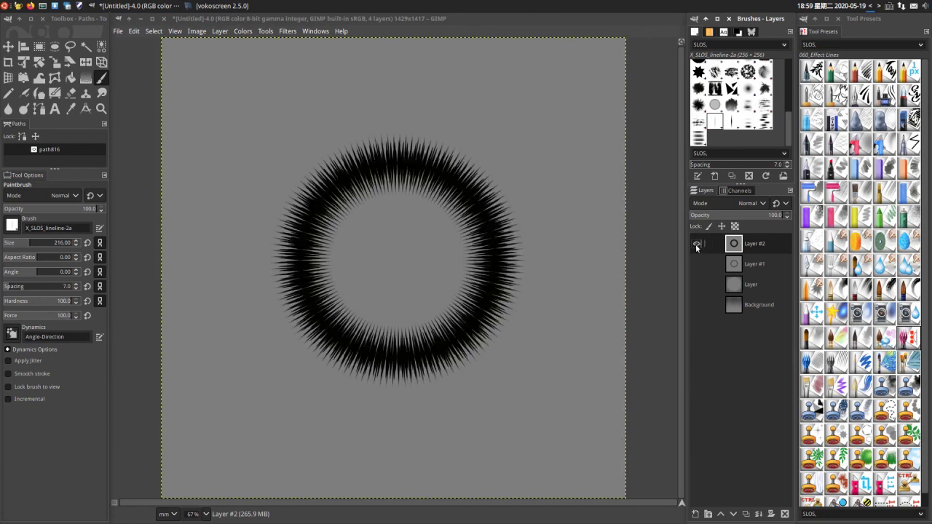
pyautogui.click(696, 244)
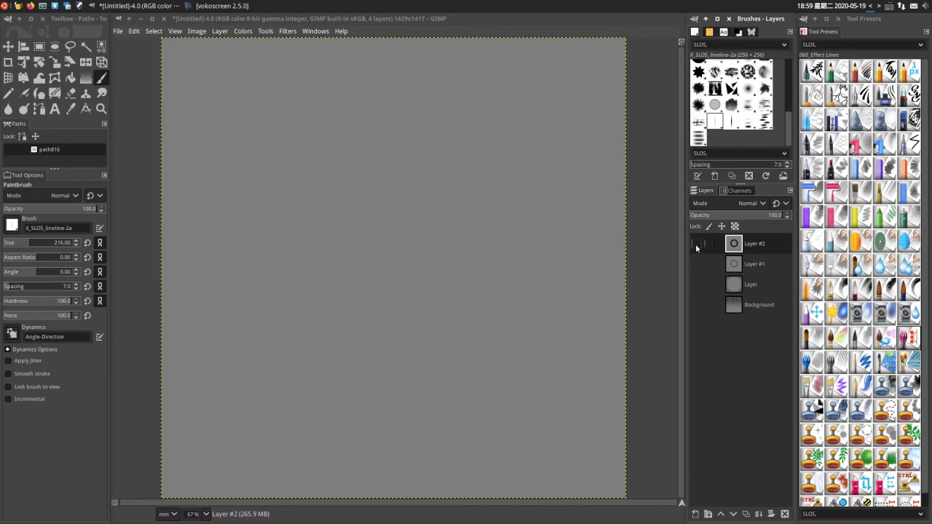
pyautogui.click(697, 306)
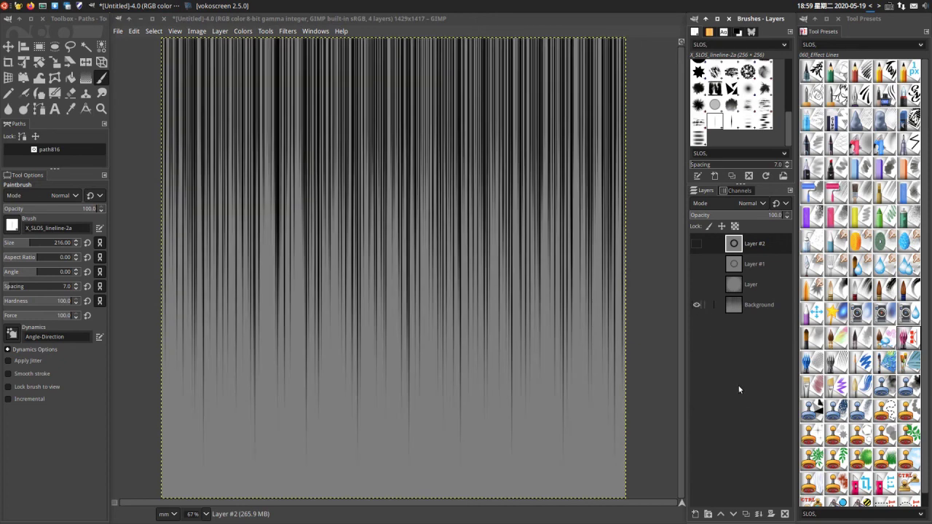